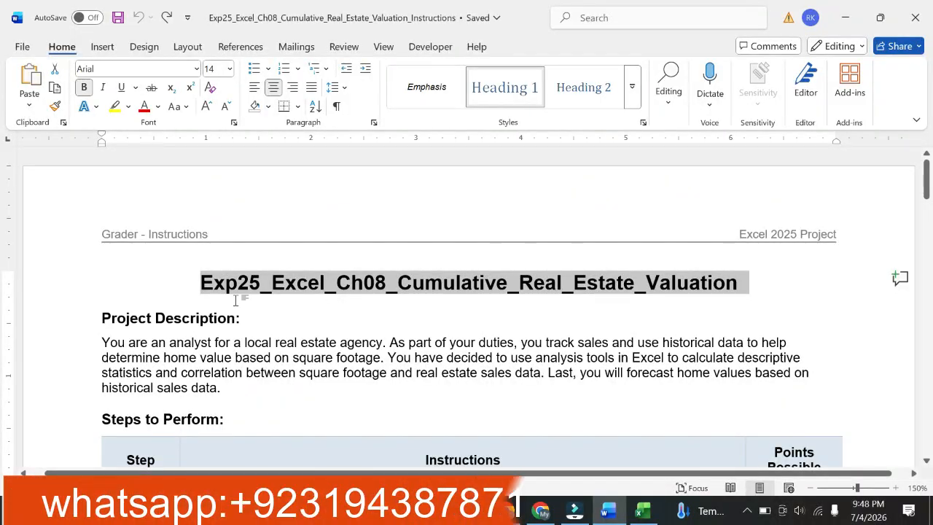
Step: Read the project title, the project description and the first rows of the Steps to Perform table
scroll(466, 306, down, 2)
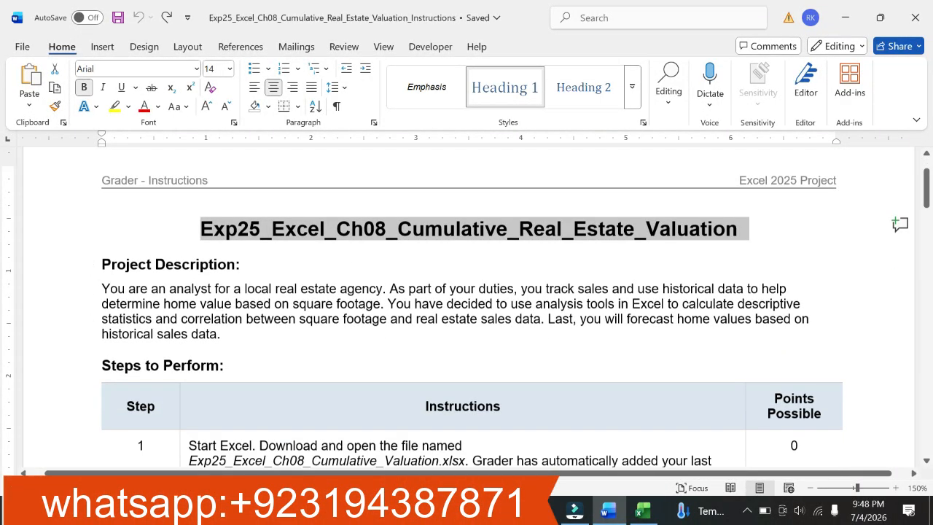
scroll(466, 306, up, 1)
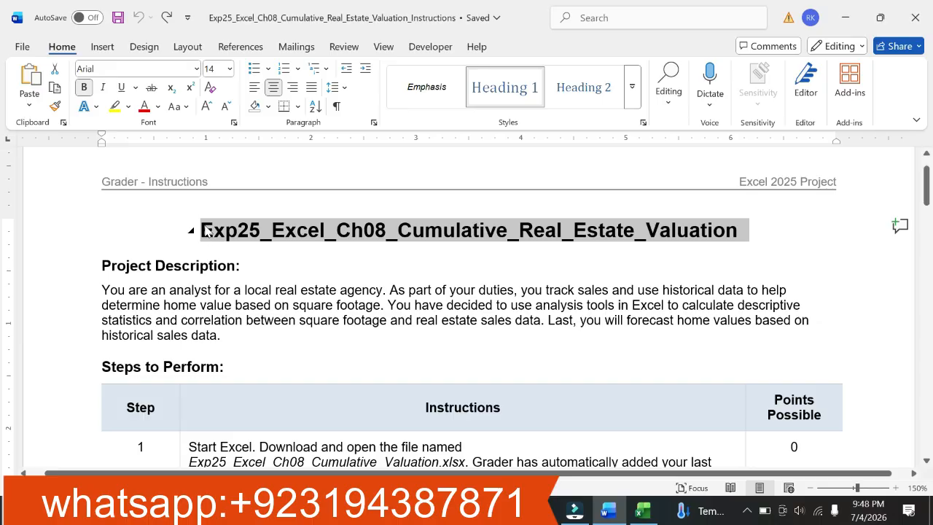
drag(202, 233, 749, 231)
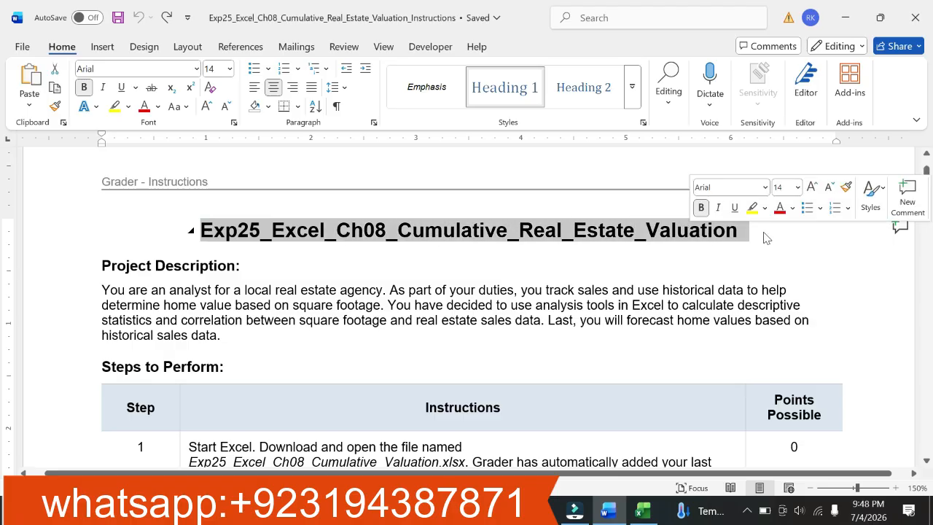
scroll(758, 232, down, 1)
scroll(763, 232, down, 2)
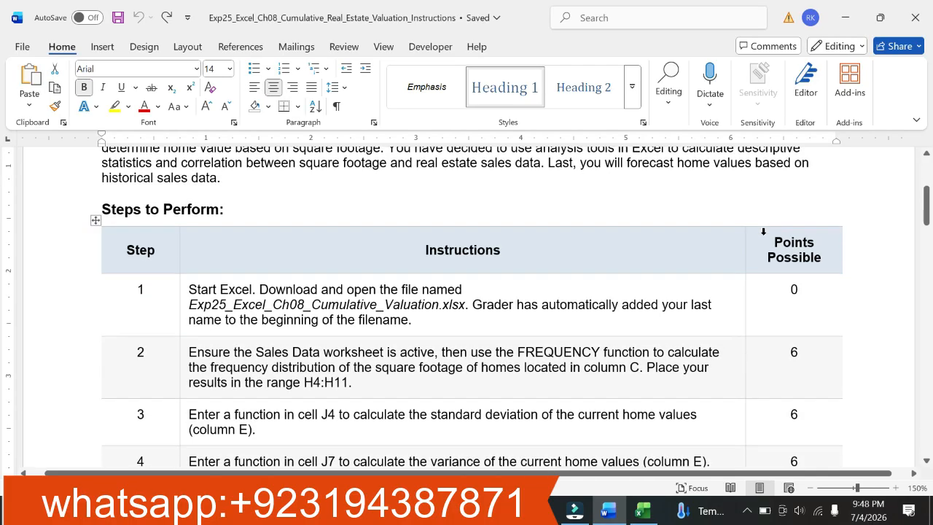
scroll(467, 306, up, 2)
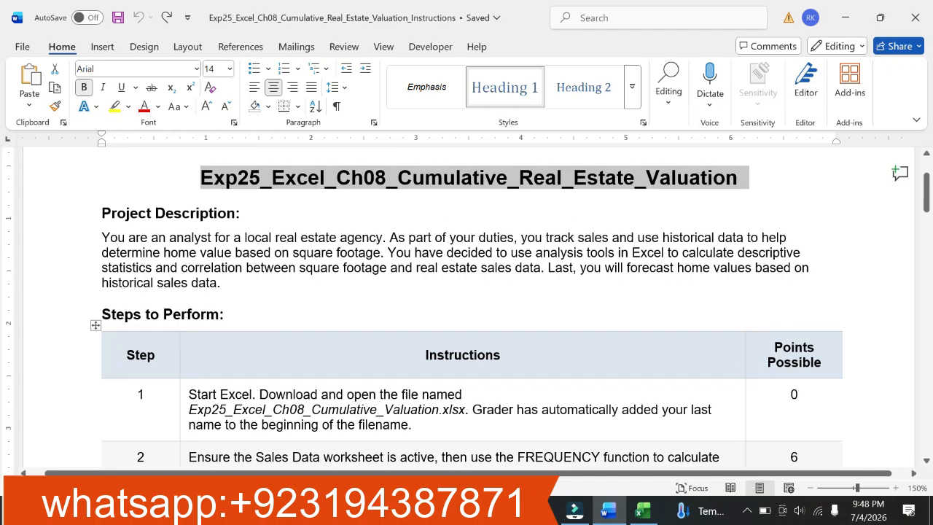
scroll(466, 306, down, 1)
scroll(763, 232, down, 3)
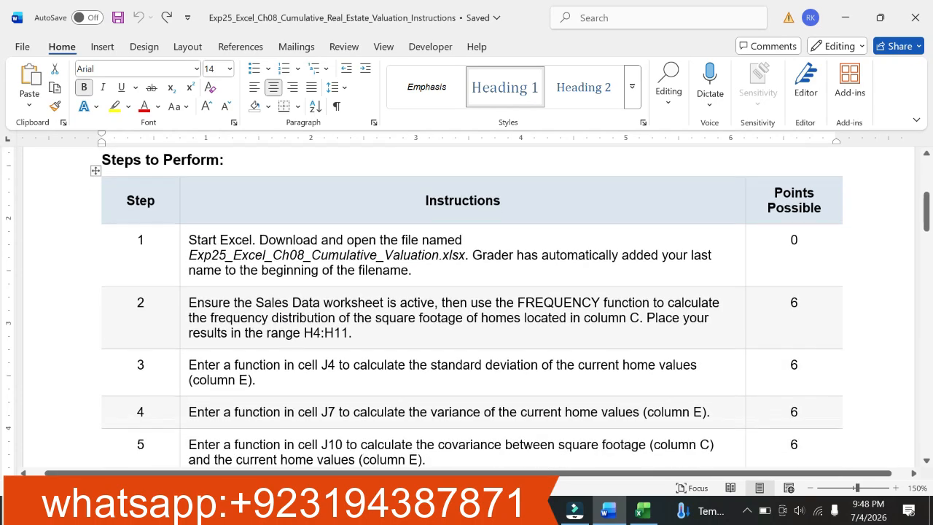
scroll(758, 237, down, 1)
scroll(758, 237, up, 1)
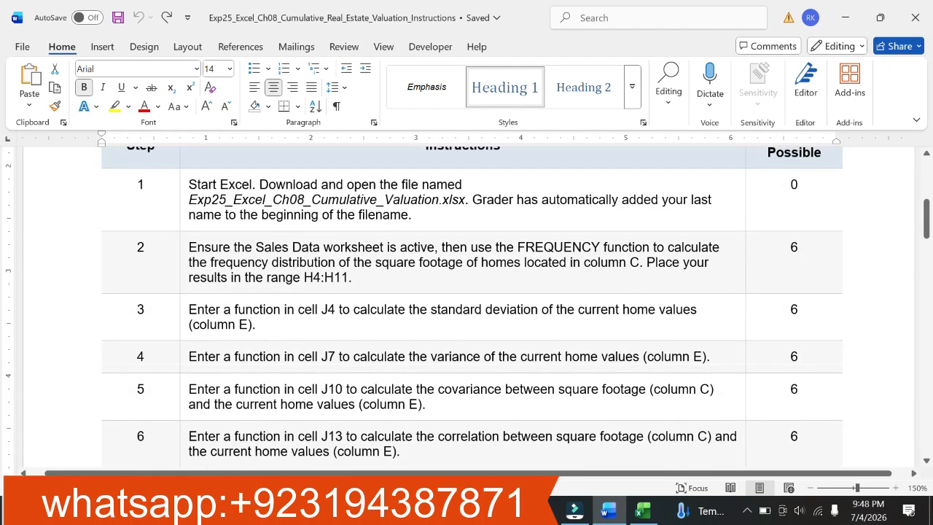
Step: Highlight the step 1 instruction in yellow and select its text up to the workbook file name to read it
click(183, 200)
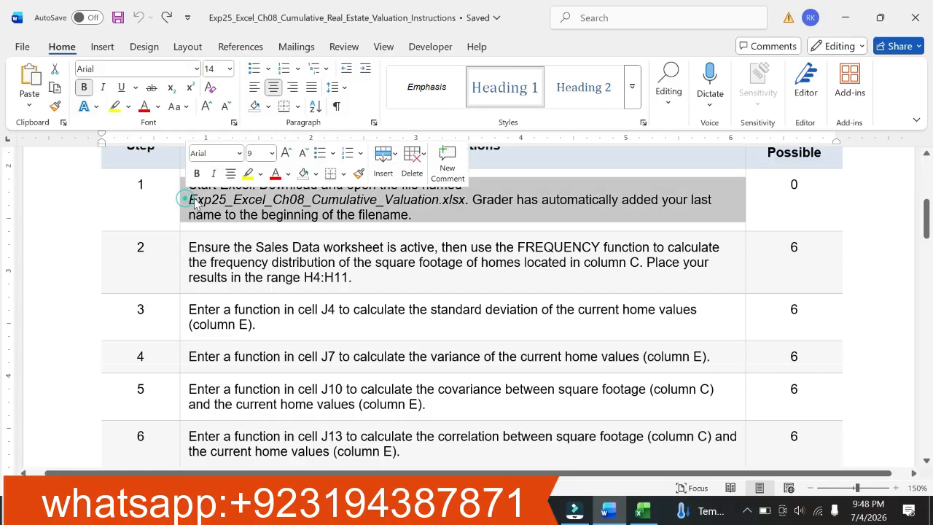
click(247, 174)
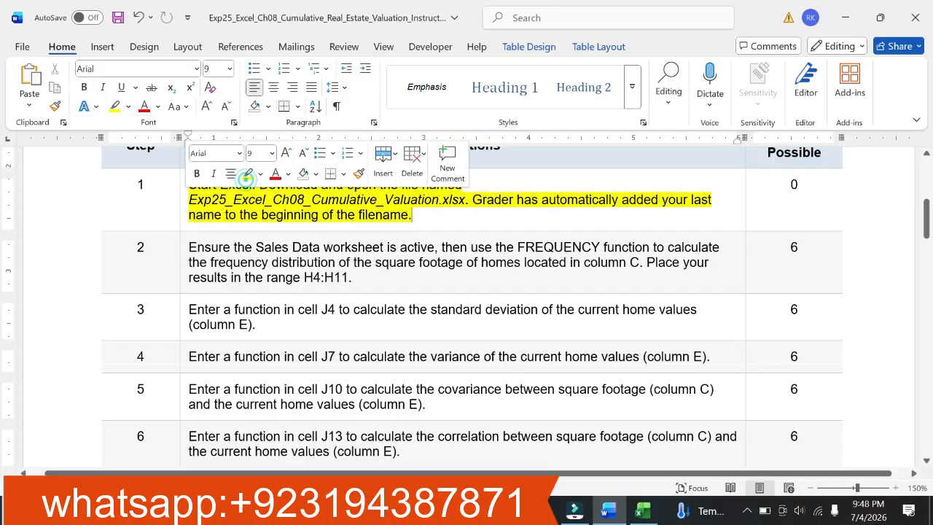
click(263, 224)
drag(194, 184, 451, 184)
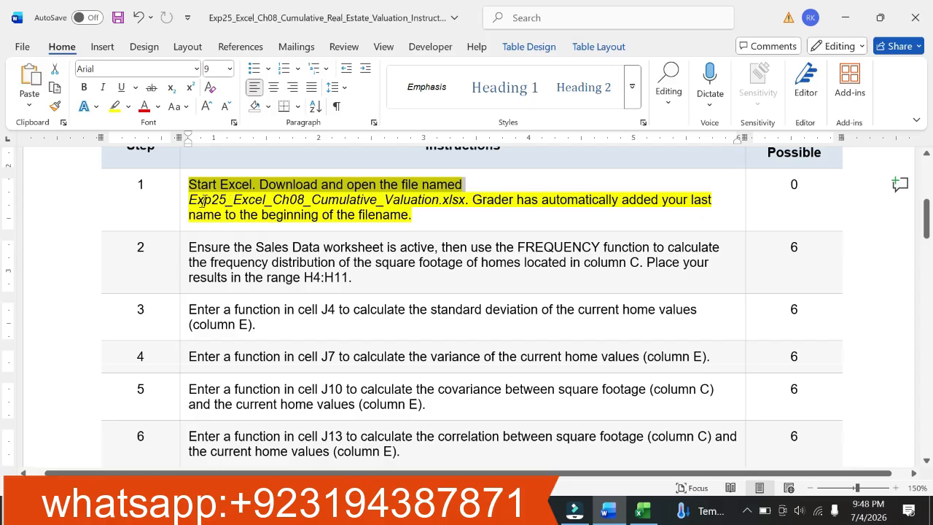
drag(200, 201, 465, 201)
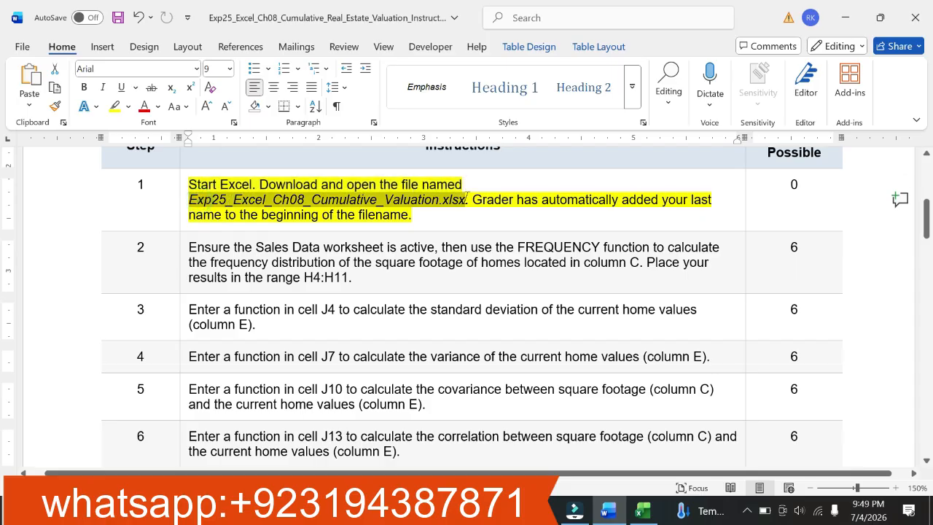
Step: Highlight the step 2 instruction in yellow and select its opening clause about the Sales Data worksheet
scroll(237, 247, down, 2)
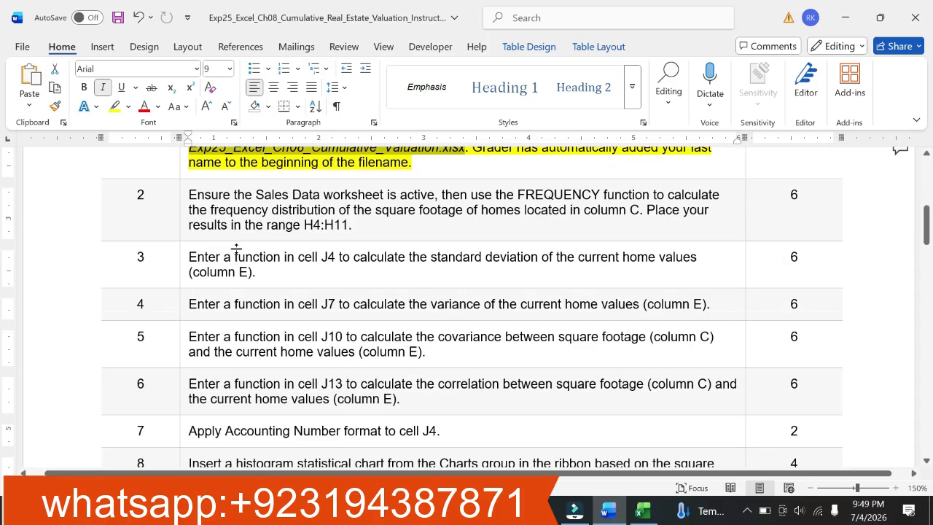
click(178, 214)
click(243, 186)
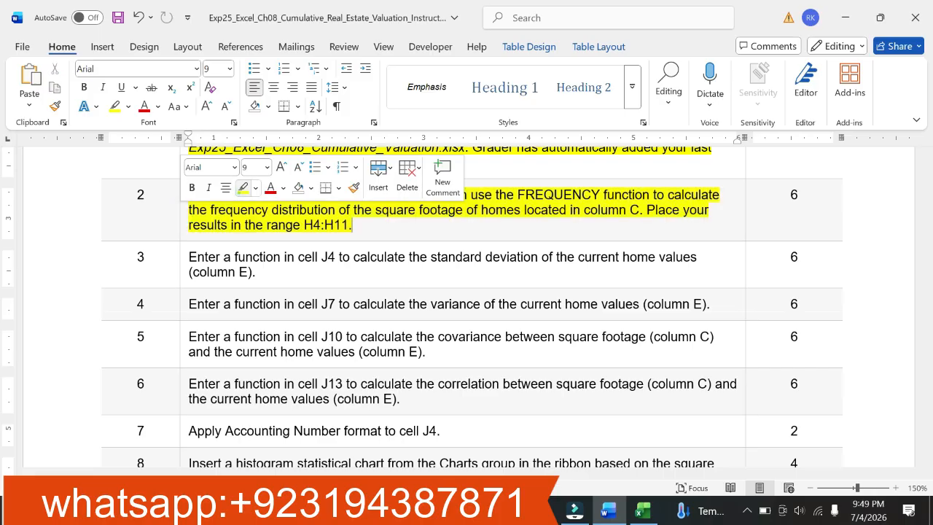
click(239, 209)
drag(188, 195, 435, 194)
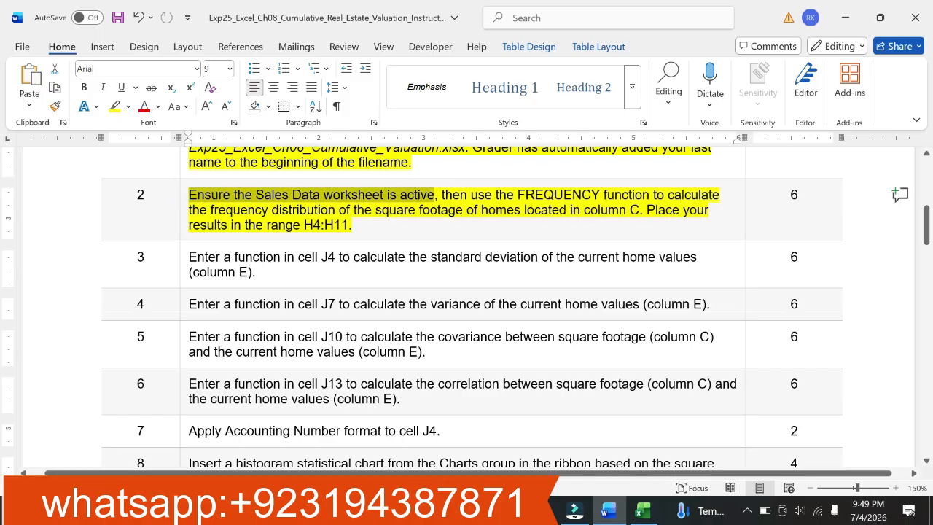
Step: Check the Frequency cells H4 and H11 on the Sales Data sheet in Excel, then reread the FREQUENCY instruction in Word
click(641, 511)
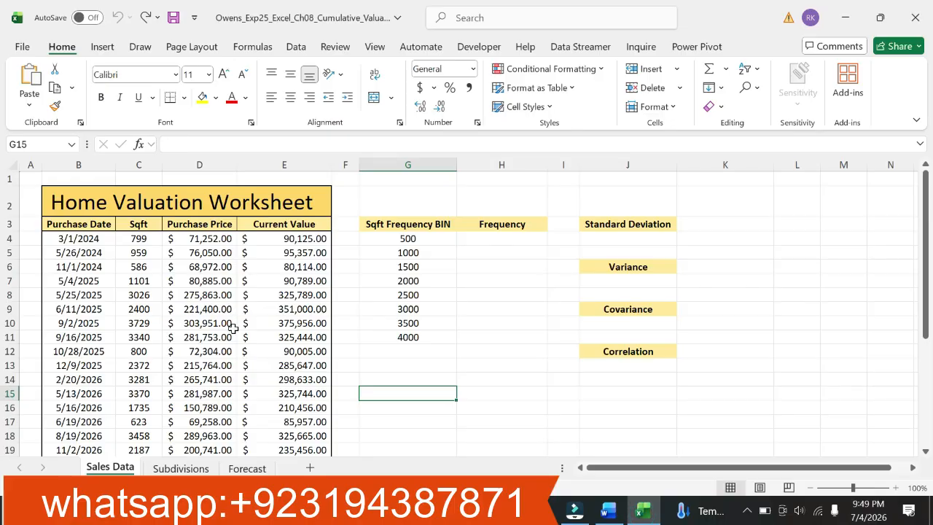
click(495, 244)
click(483, 339)
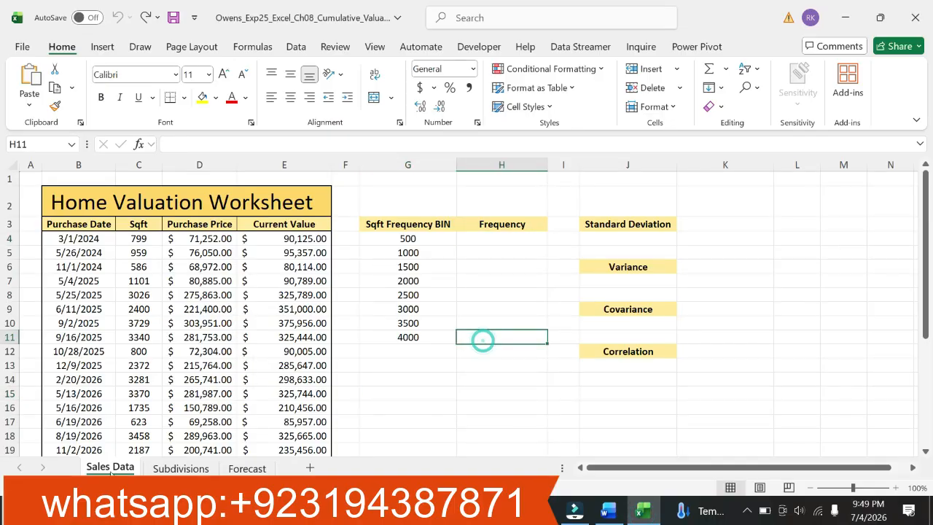
click(607, 512)
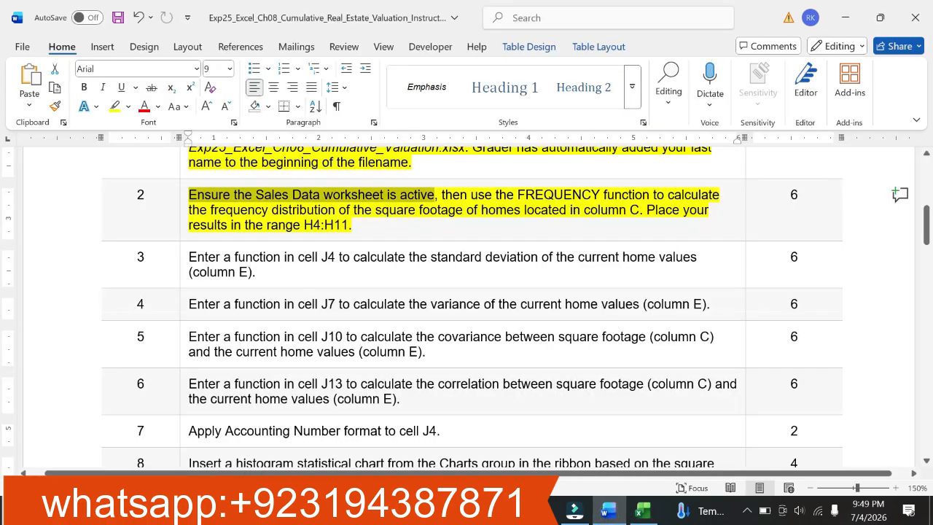
drag(442, 195, 720, 194)
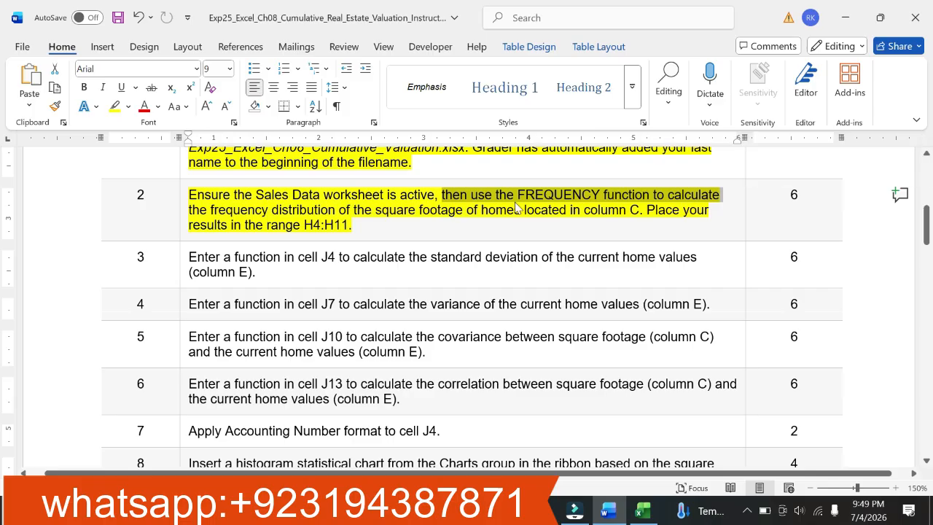
drag(210, 210, 647, 210)
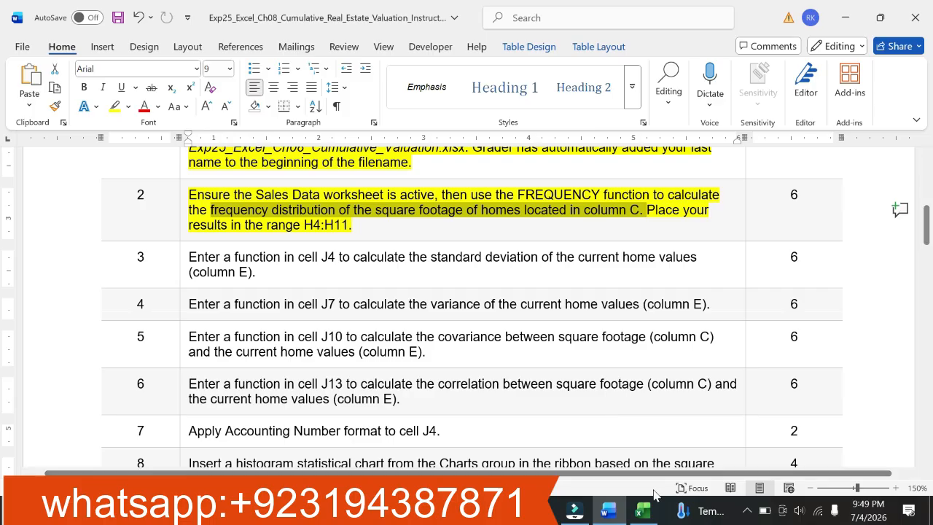
Step: Switch to Excel and enter =FREQUENCY(C4:C30,G4:G11) in cell H4 of the Sales Data sheet
click(642, 510)
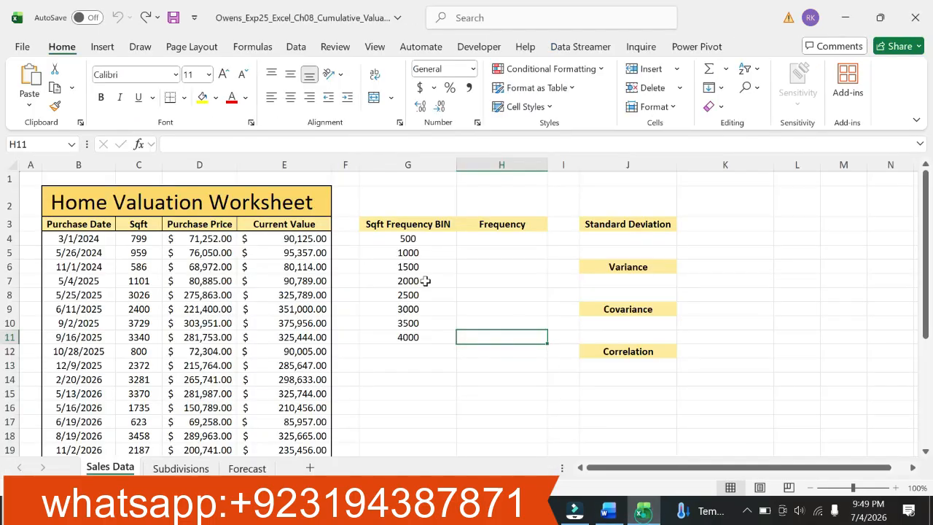
click(507, 239)
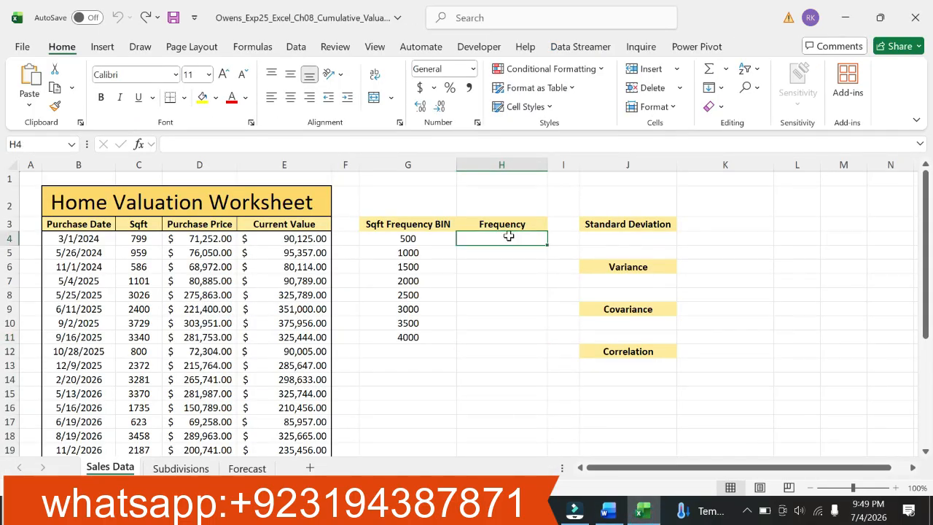
text(=)
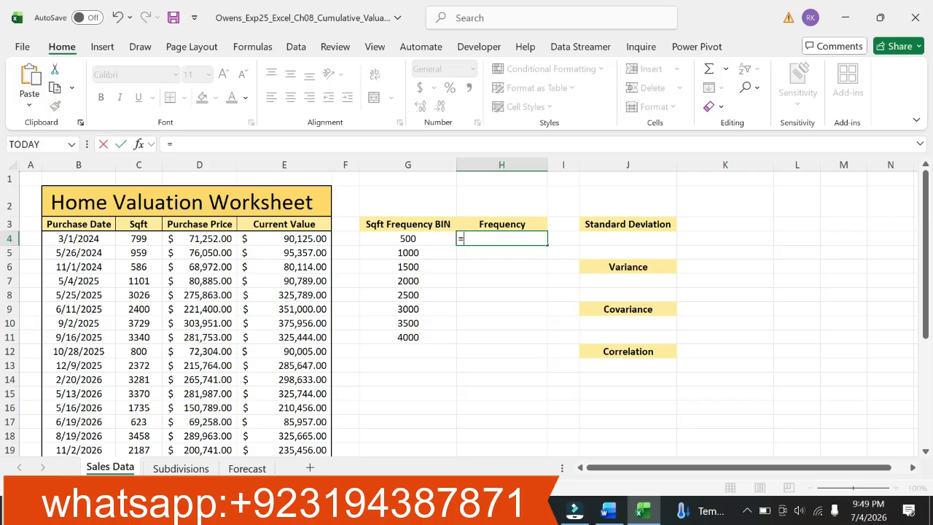
text(f)
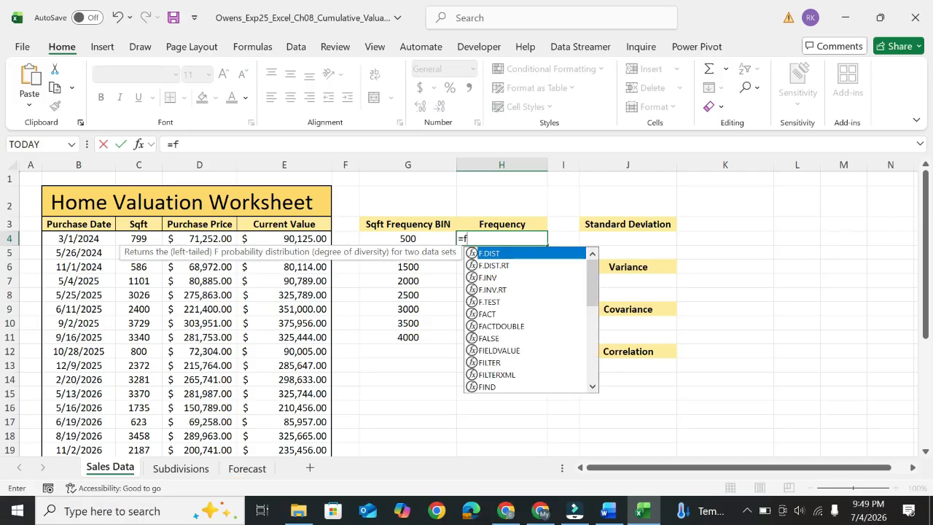
text(r)
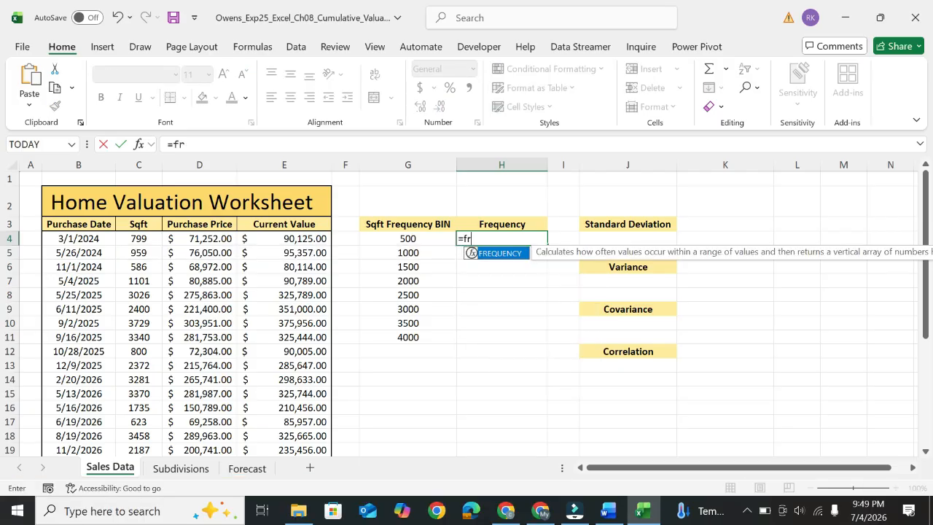
double_click(504, 255)
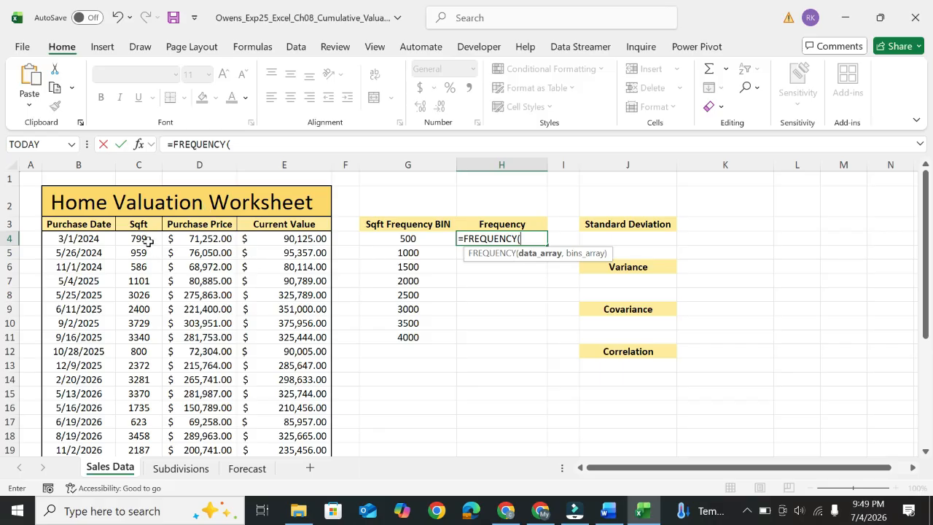
drag(148, 242, 145, 453)
click(300, 138)
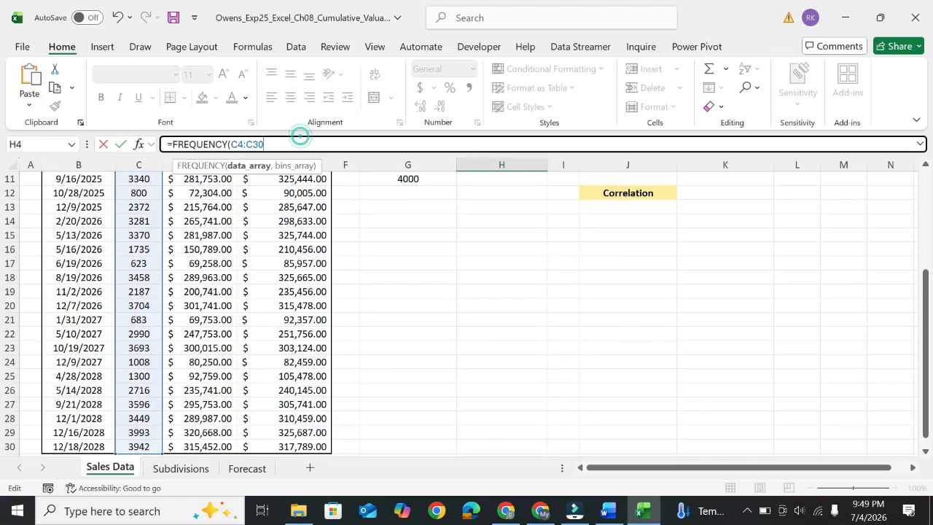
text(,)
scroll(481, 248, up, 3)
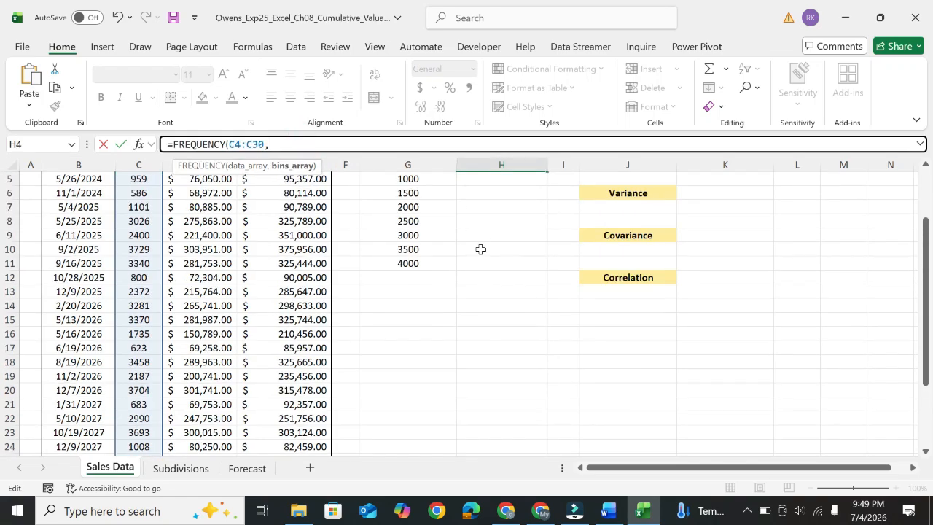
drag(412, 208, 411, 304)
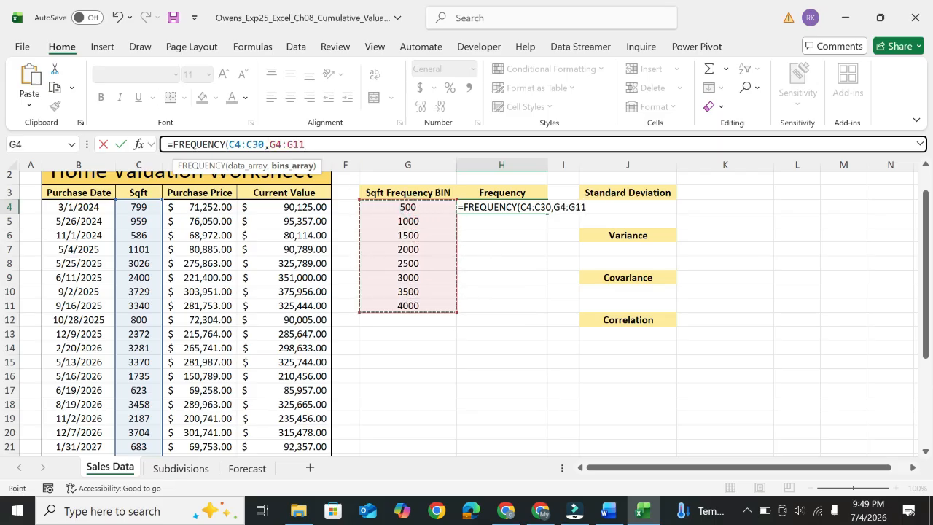
text())
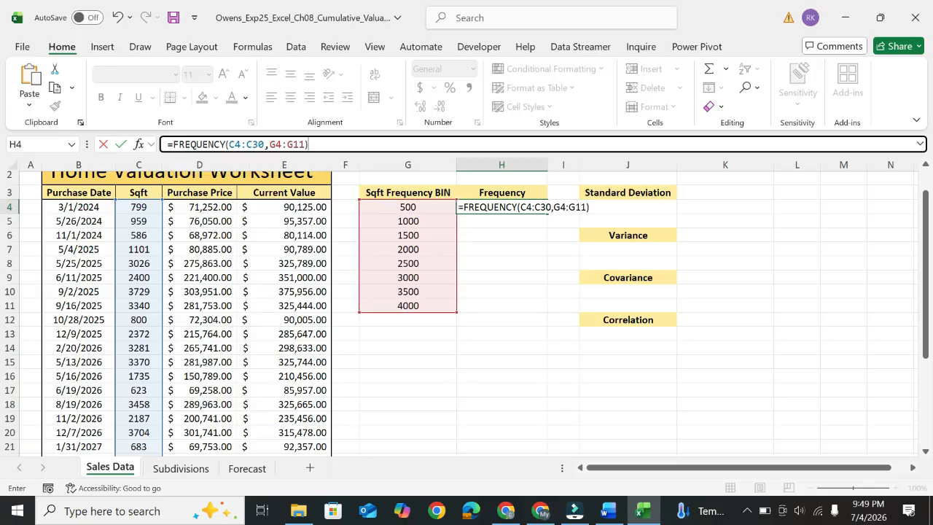
key(Return)
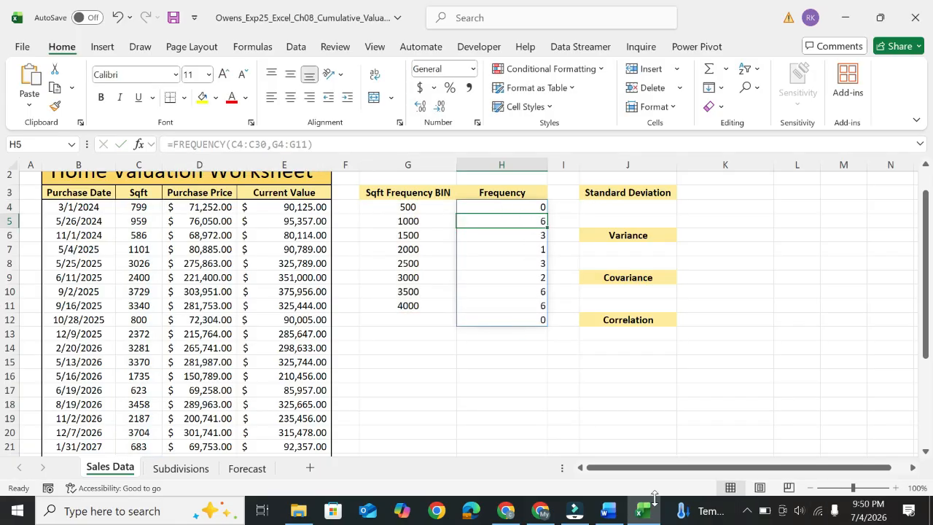
Step: Return to Word, highlight the step 3 standard deviation instruction in yellow and make its text bold
click(607, 514)
scroll(129, 240, down, 2)
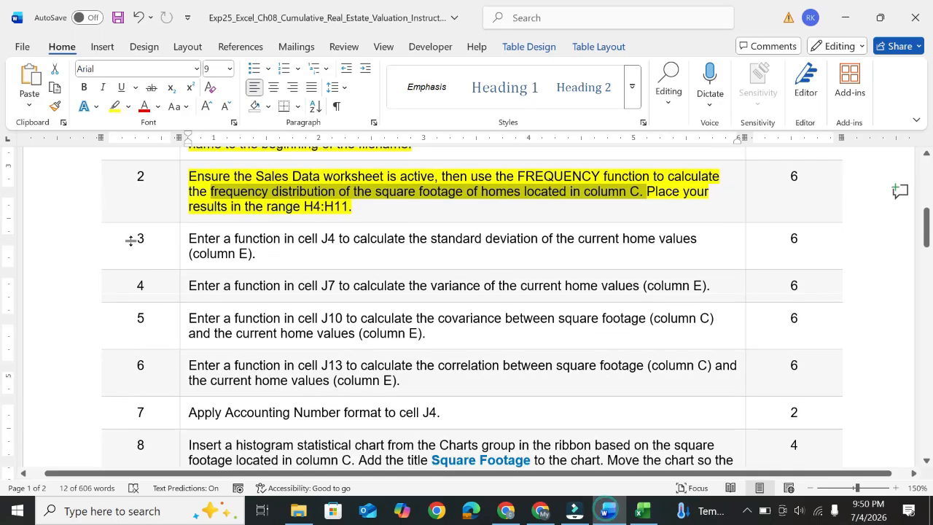
click(182, 213)
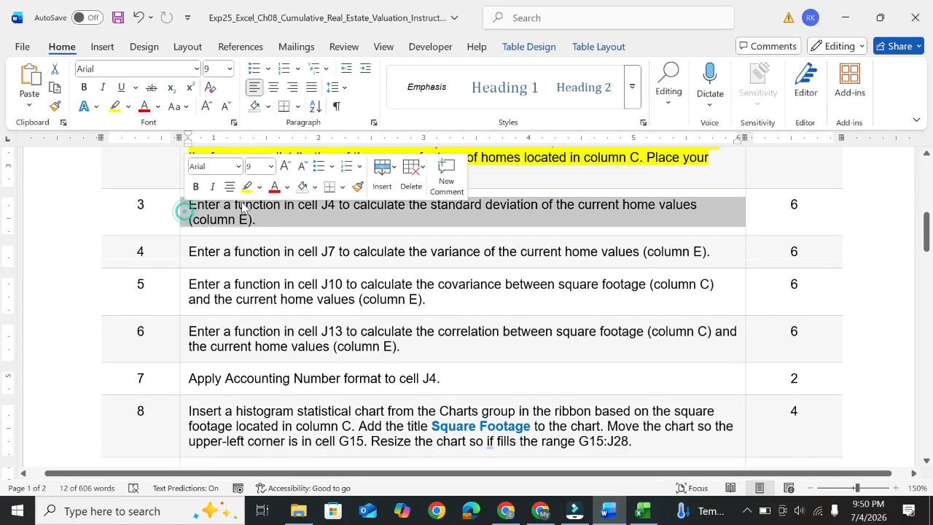
click(243, 183)
click(258, 221)
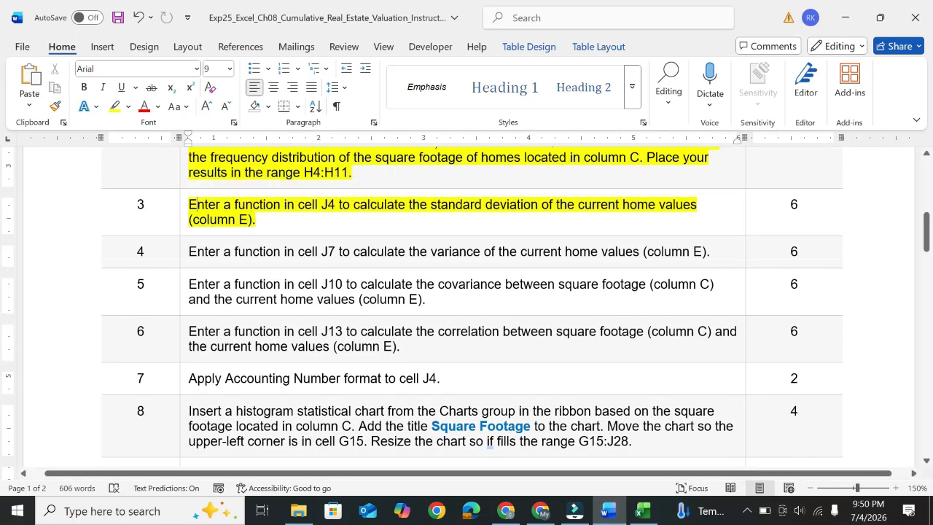
drag(188, 205, 257, 219)
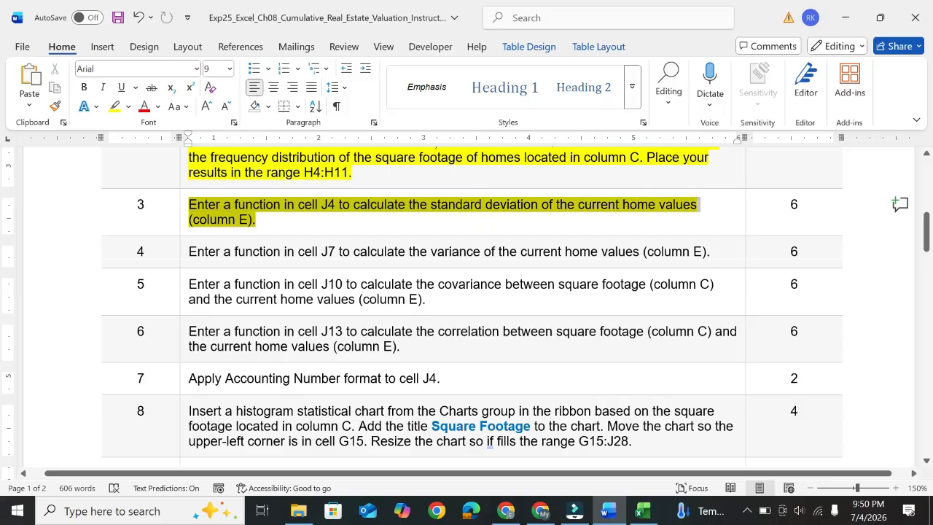
click(647, 193)
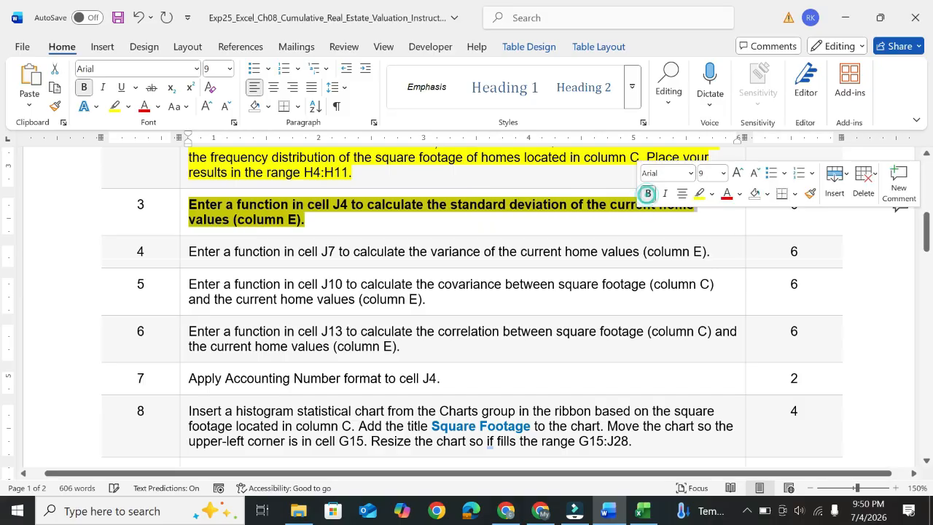
Step: Switch to Excel and try =STDEV.S(C4:C30) in cell J4 of the Sales Data sheet, rechecking the step 3 instruction in Word
click(634, 510)
click(625, 208)
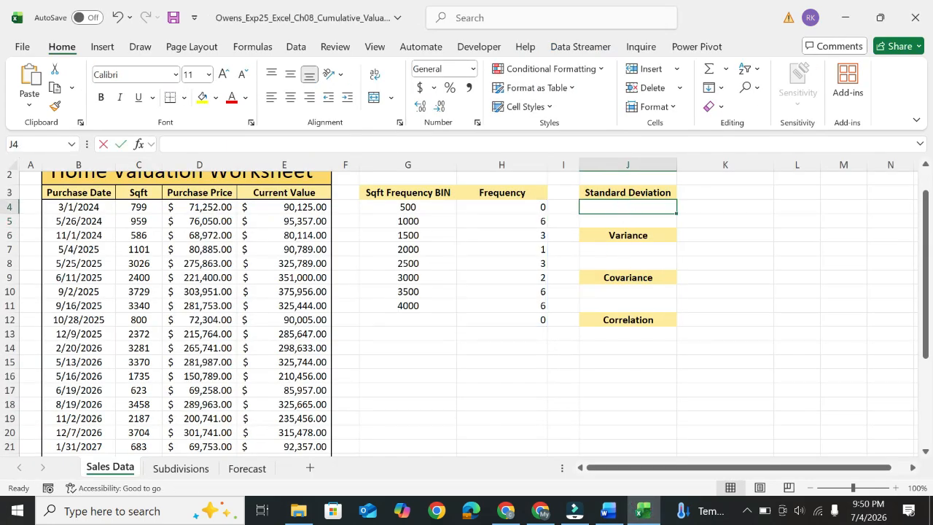
text(=)
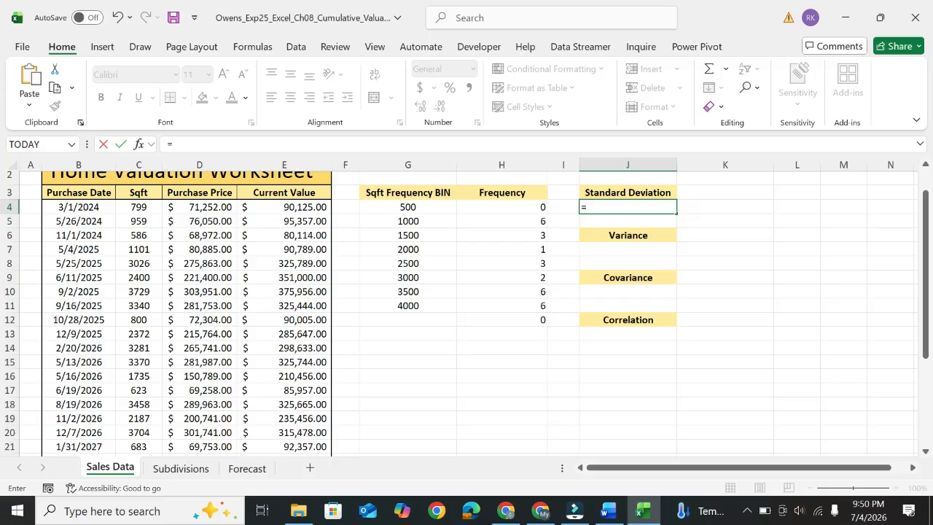
text(st)
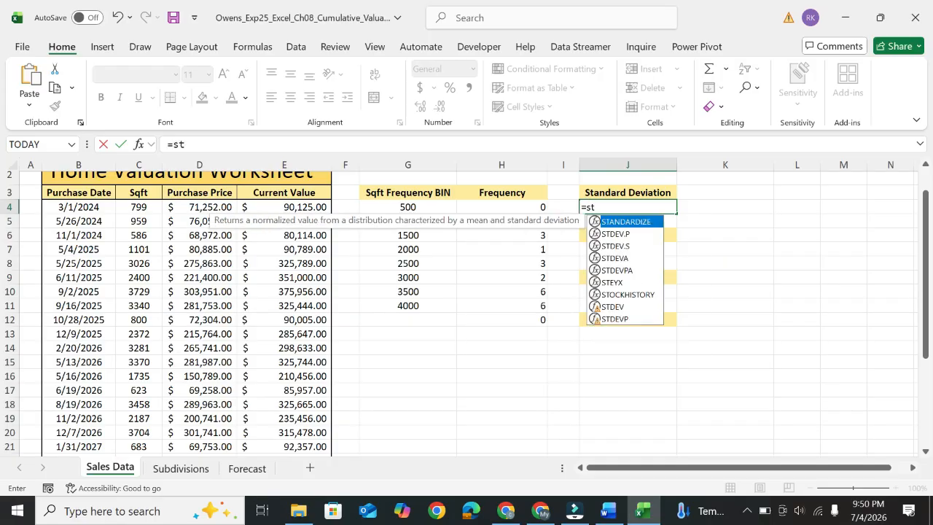
double_click(631, 245)
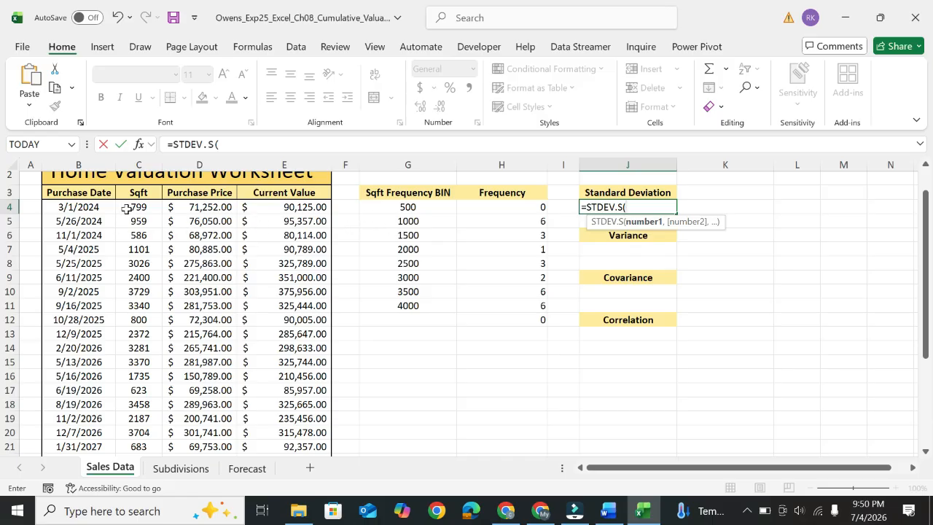
drag(126, 208, 138, 435)
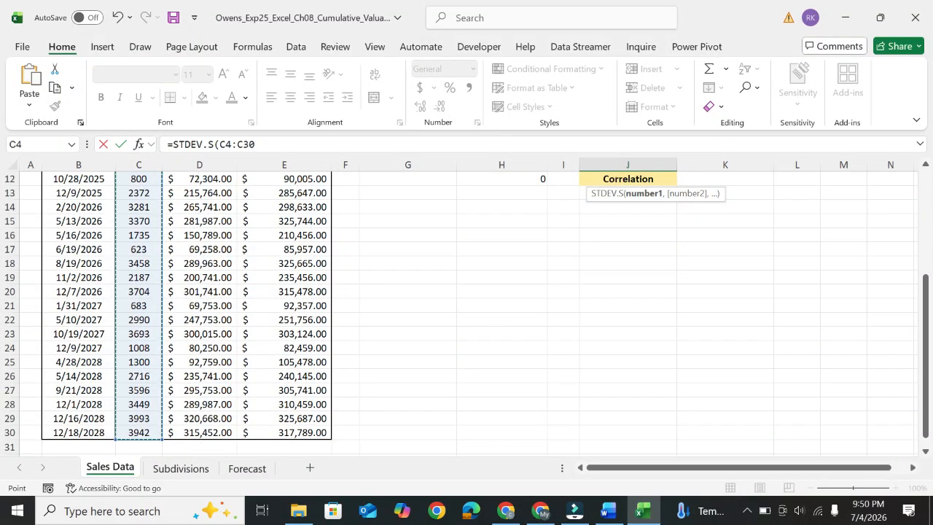
click(276, 144)
text(,)
scroll(493, 253, up, 1)
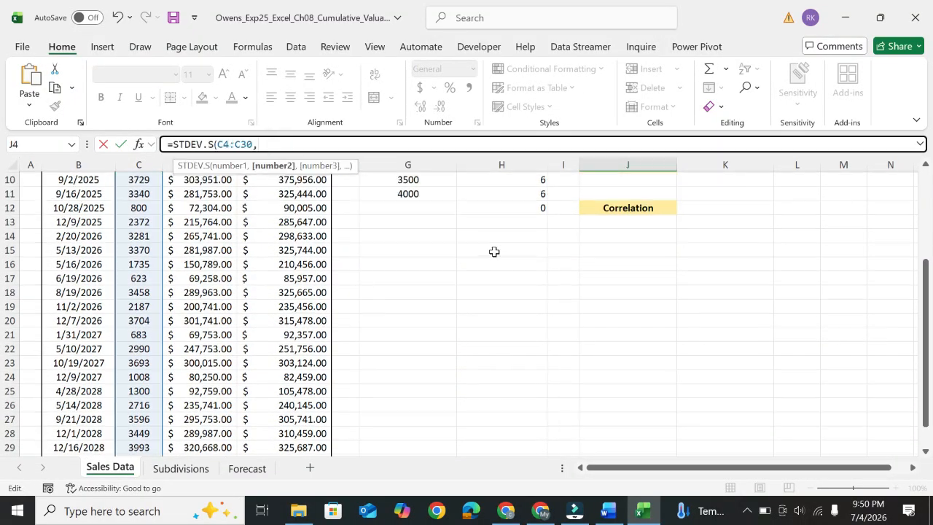
scroll(493, 252, up, 3)
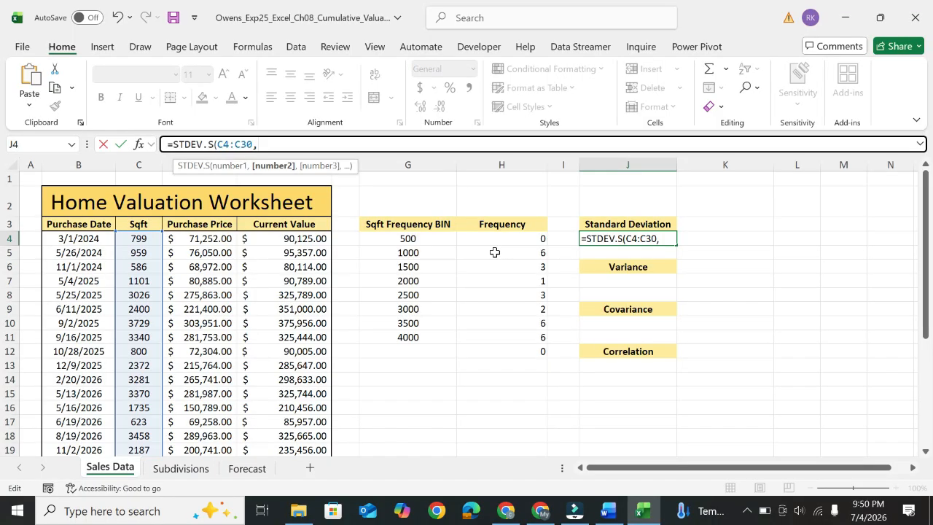
click(609, 510)
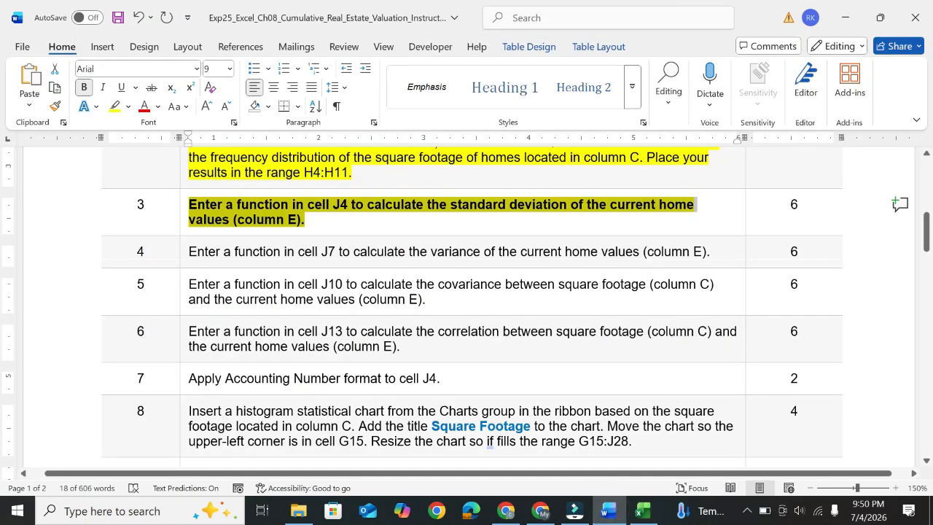
click(644, 510)
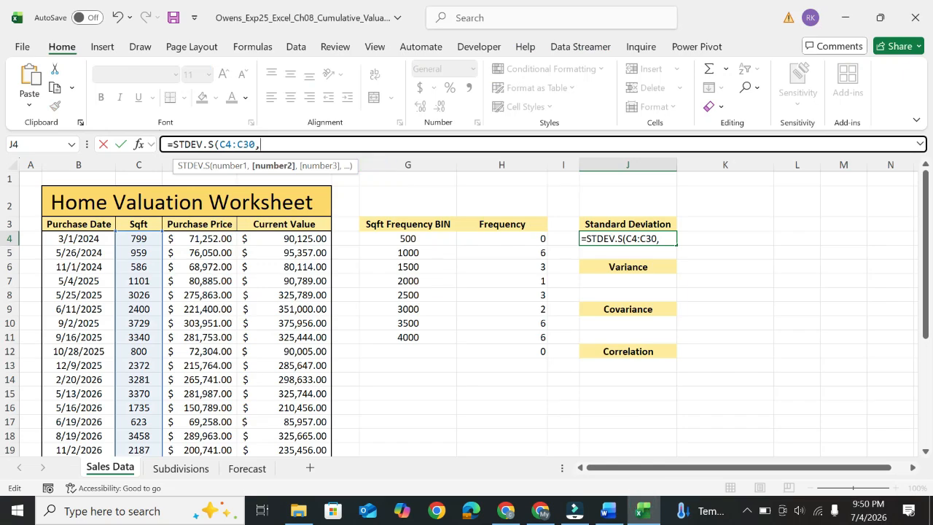
key(BackSpace)
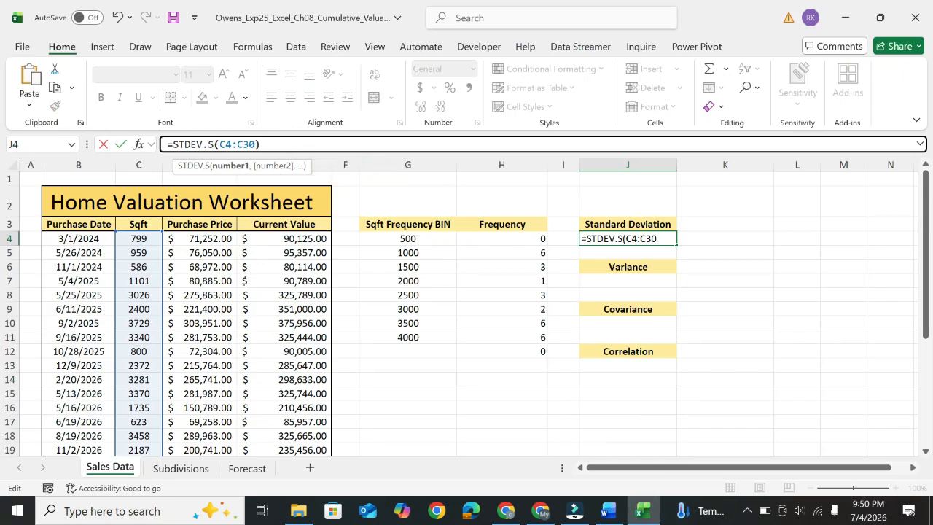
key(Return)
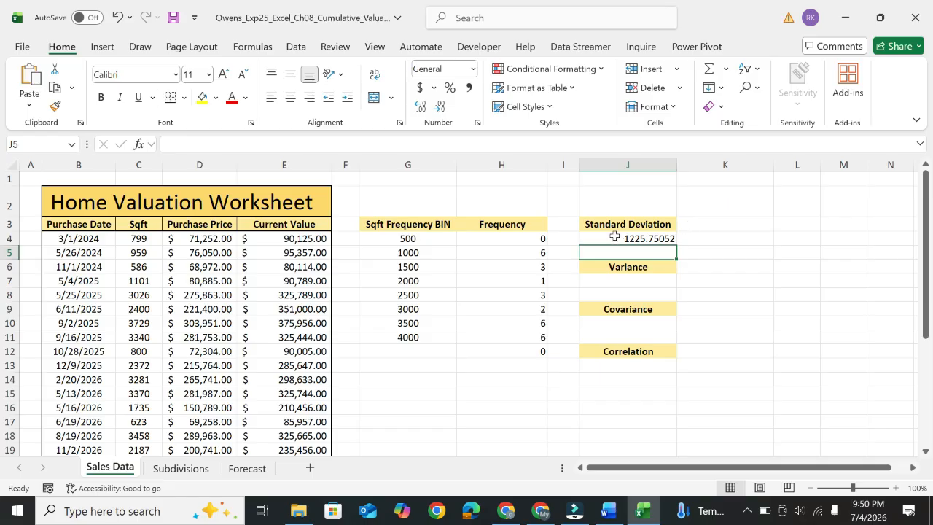
Step: Clear cell J4 on the Sales Data sheet and enter =STDEV.S(E4:E30) for the current home values
click(614, 237)
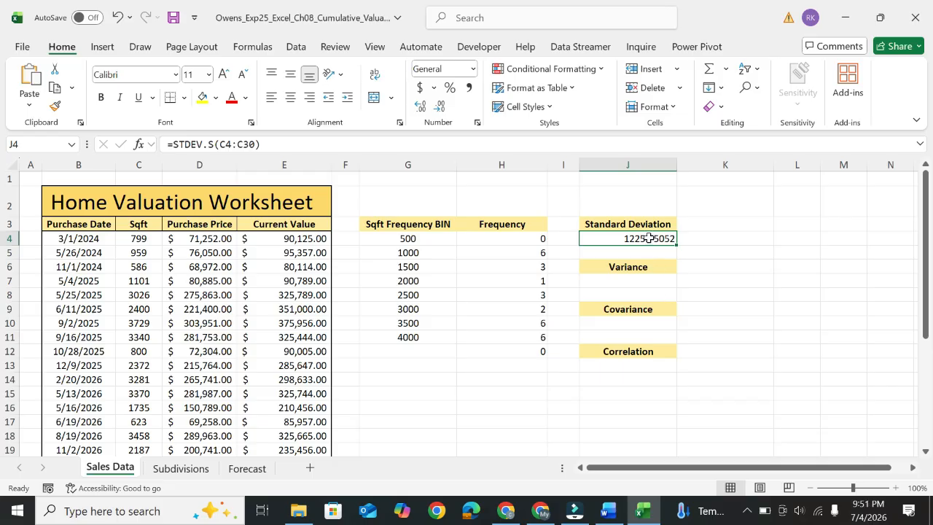
key(Delete)
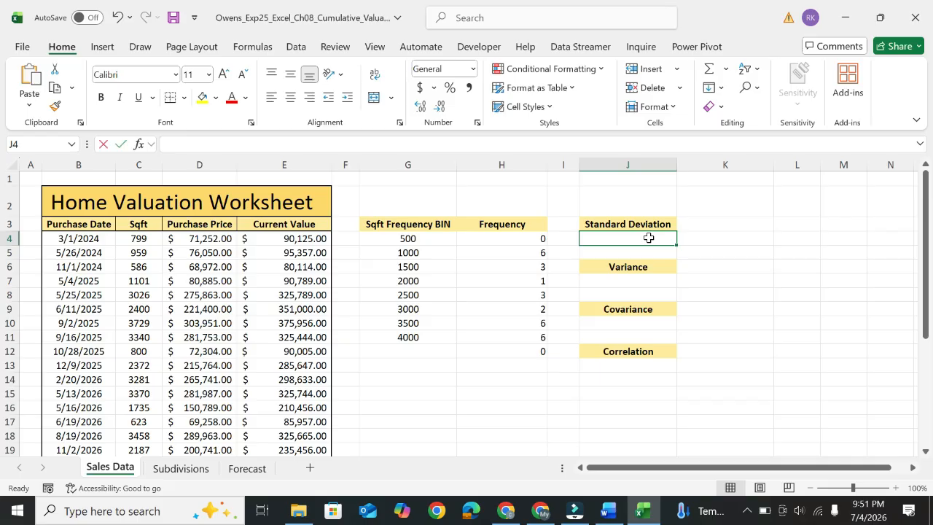
text(=)
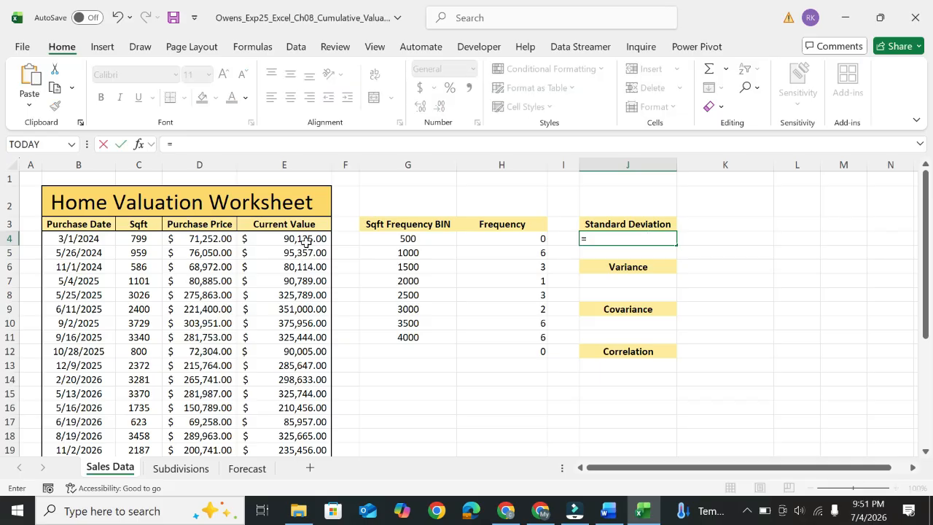
text(st)
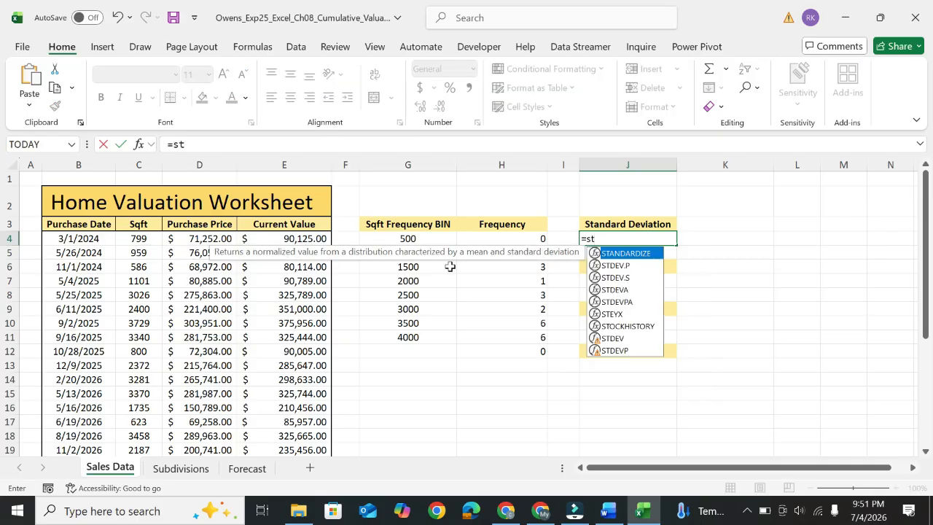
double_click(616, 278)
drag(298, 240, 297, 431)
key(Return)
scroll(825, 403, up, 2)
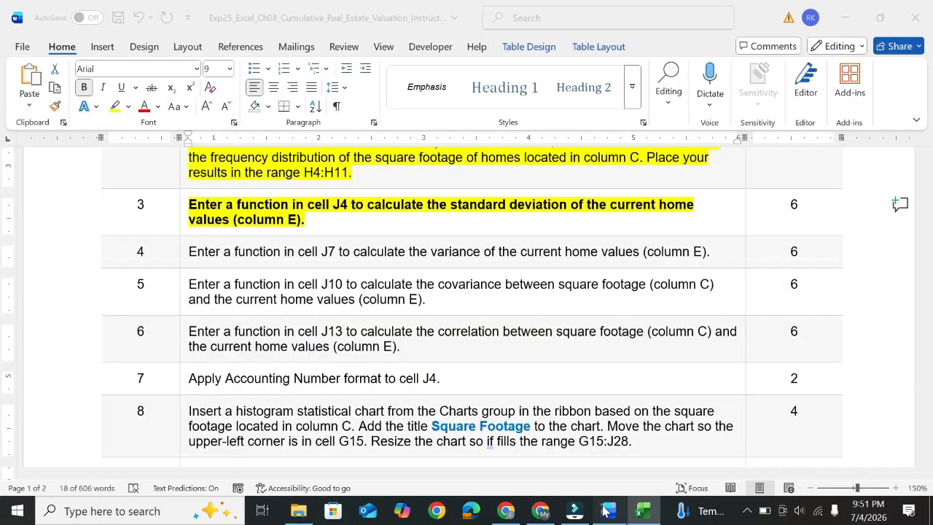
Step: Switch to Word, highlight the step 4 variance instruction in yellow and make its text bold
click(608, 510)
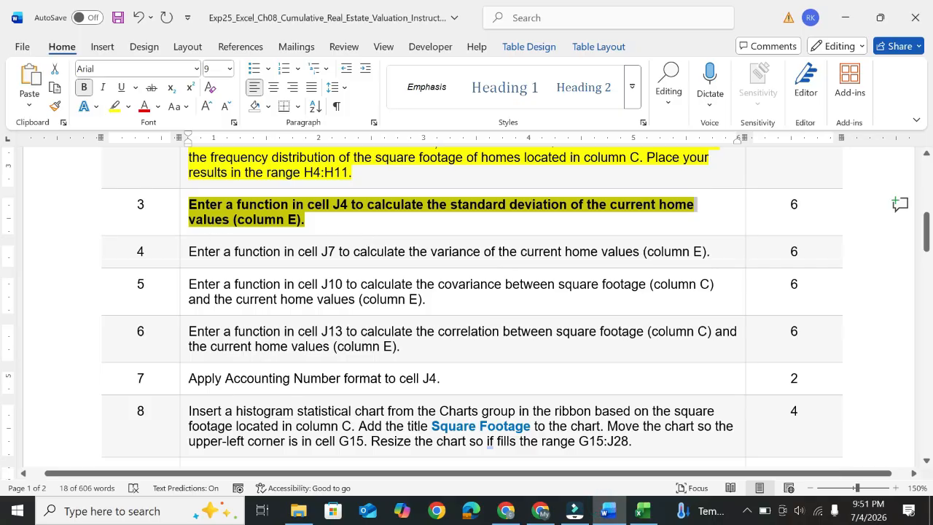
click(183, 252)
click(248, 230)
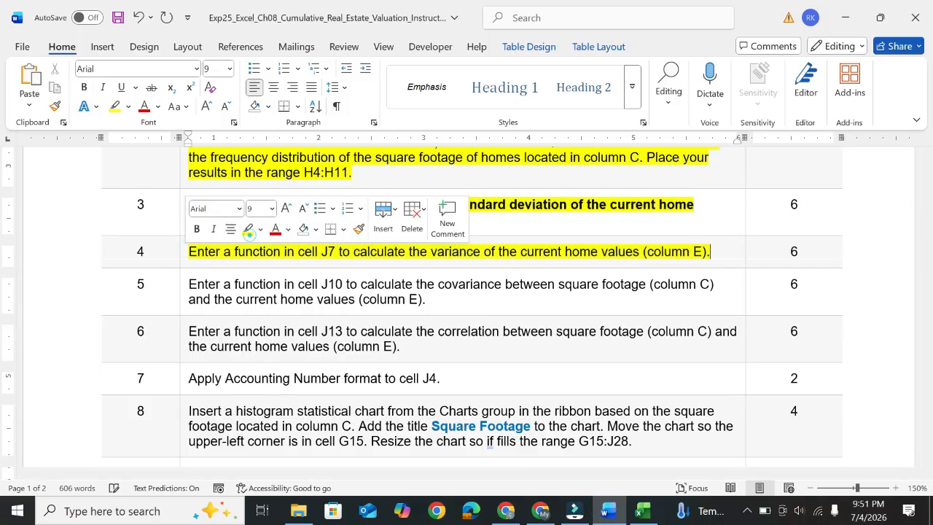
click(242, 252)
drag(207, 255, 711, 256)
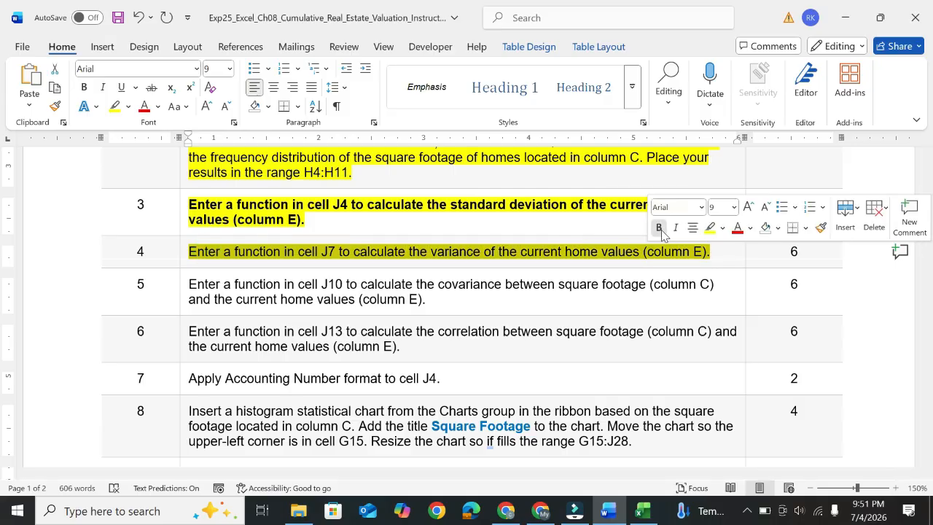
click(662, 231)
click(429, 261)
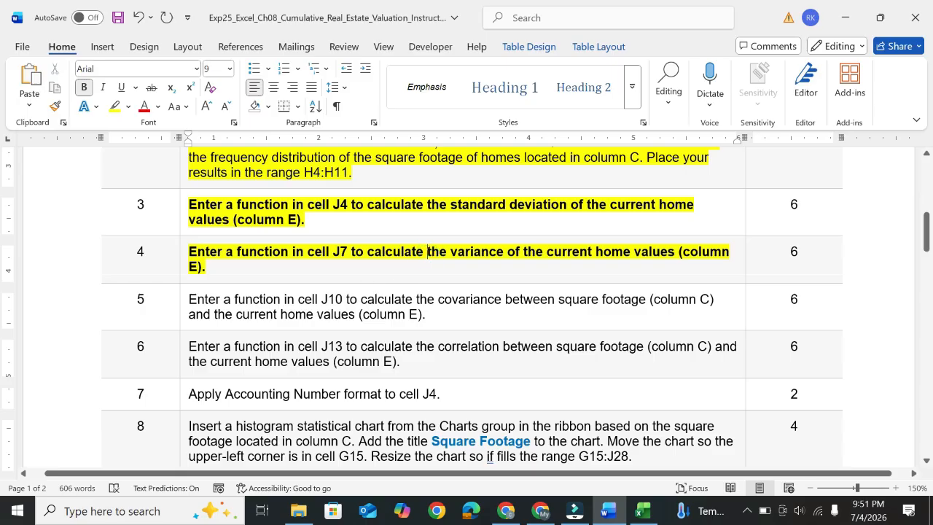
Step: Switch to Excel and enter =VAR.S(E4:E30) in cell J7, rechecking the step 4 instruction in Word before selecting the range
click(638, 514)
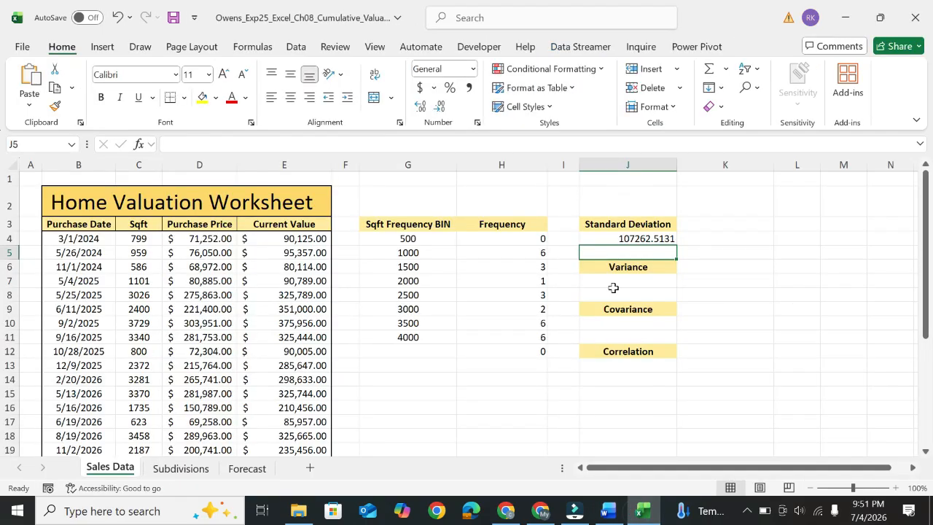
click(615, 282)
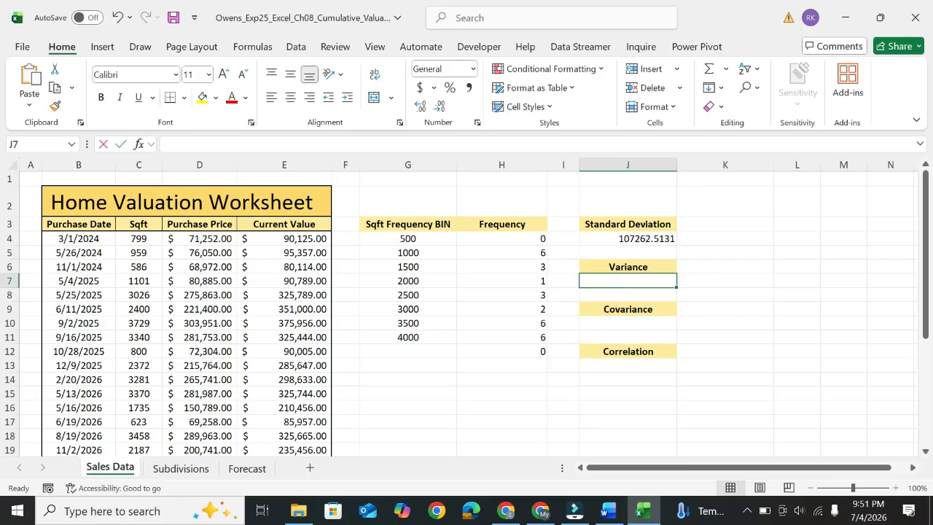
text(=)
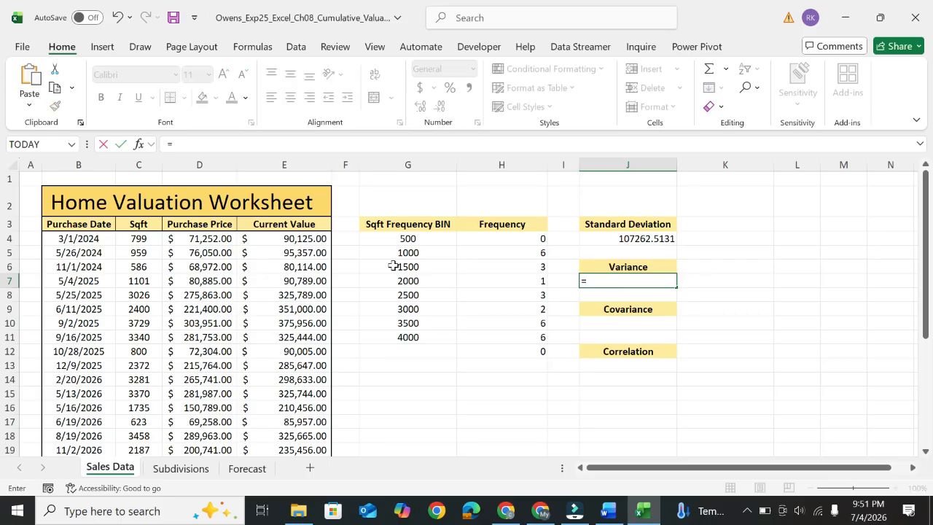
text(va)
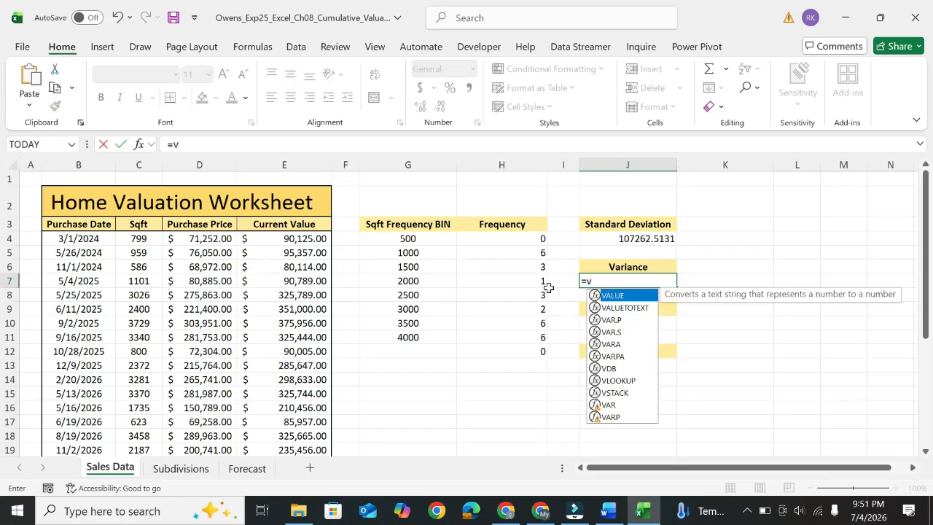
double_click(618, 333)
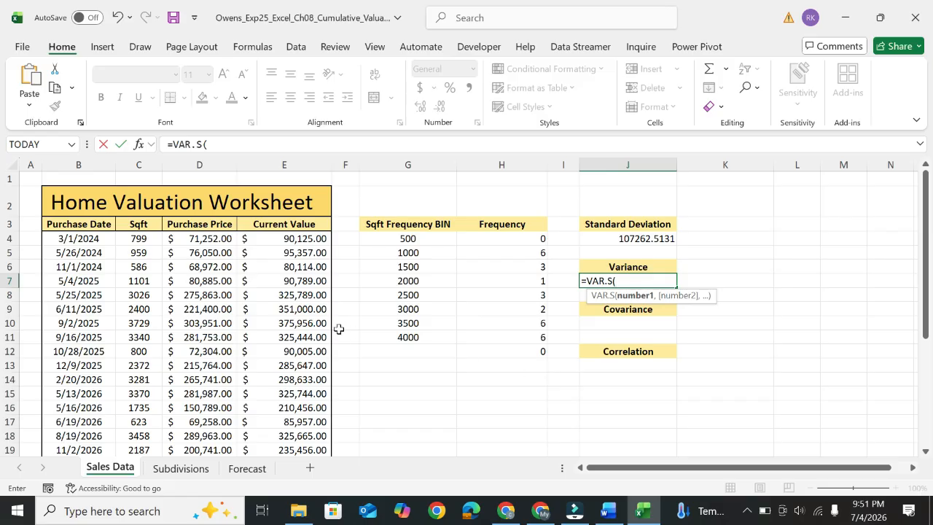
click(604, 508)
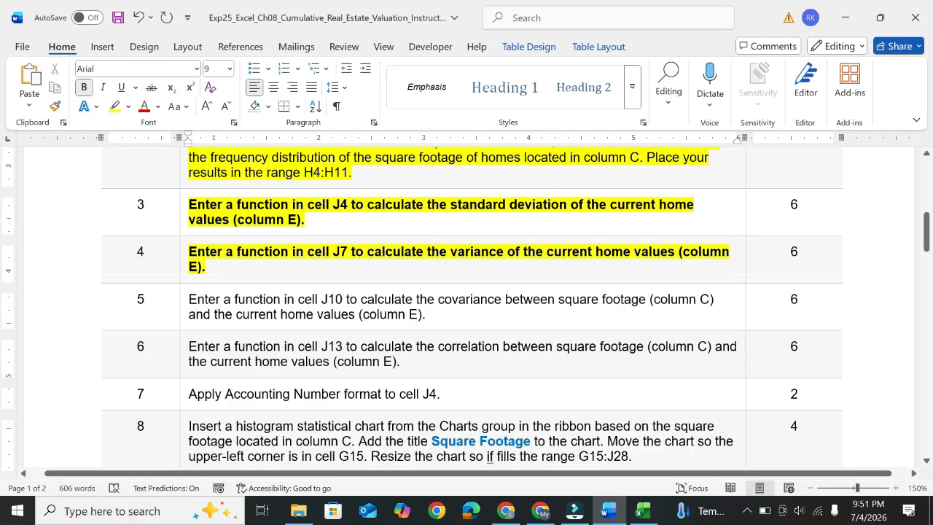
click(641, 510)
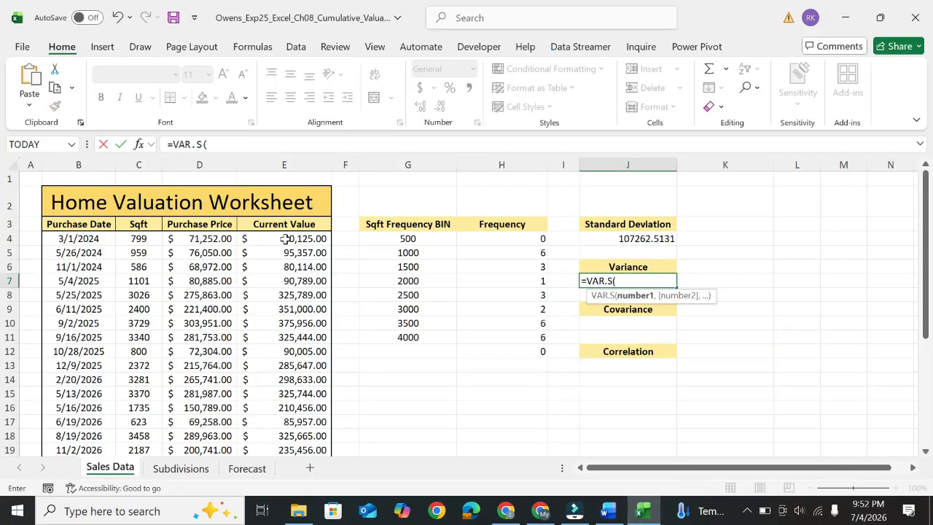
drag(284, 238, 301, 434)
key(Return)
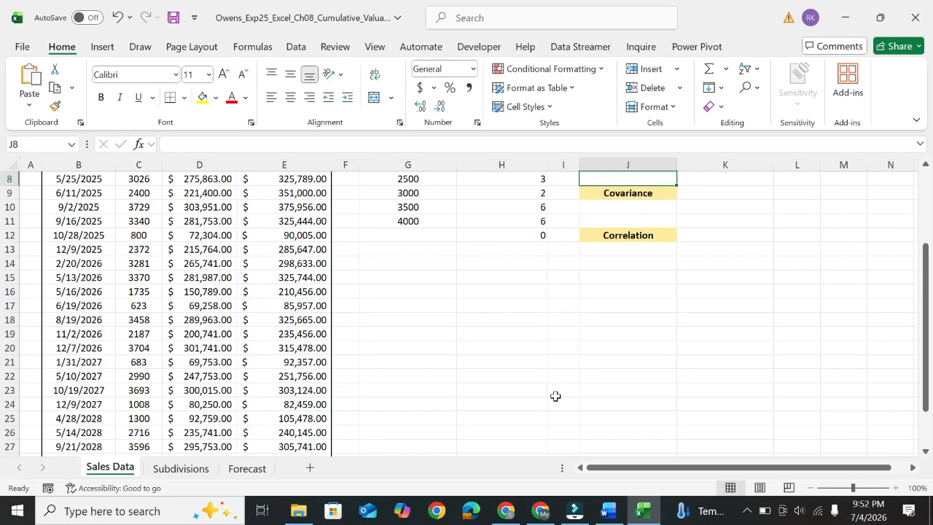
scroll(766, 385, up, 3)
click(639, 284)
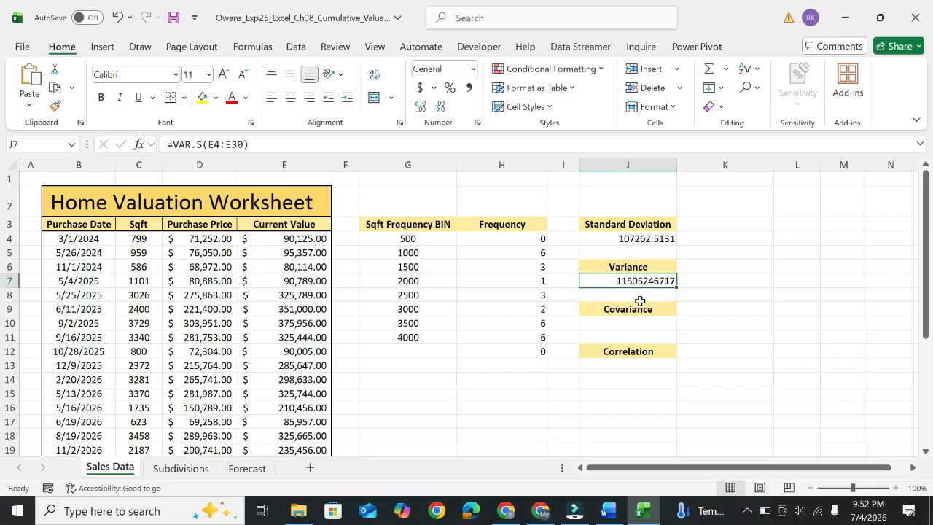
Step: Return to Word, highlight the step 5 covariance instruction in yellow and make its text bold
click(606, 511)
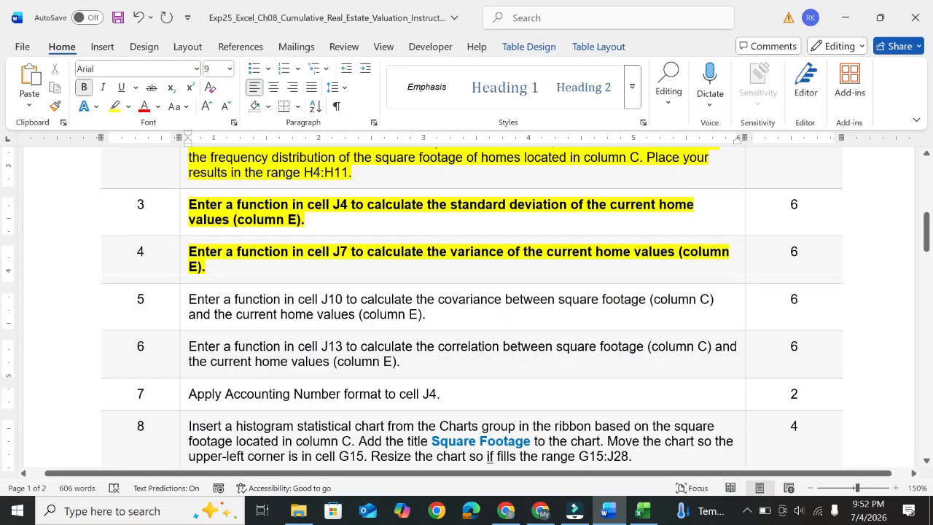
click(183, 308)
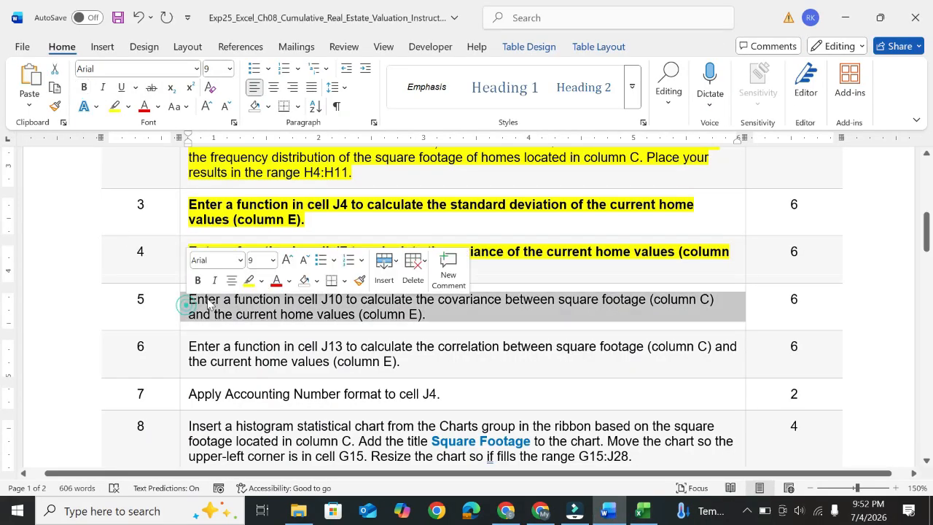
click(248, 277)
click(254, 311)
drag(188, 299, 427, 314)
click(435, 285)
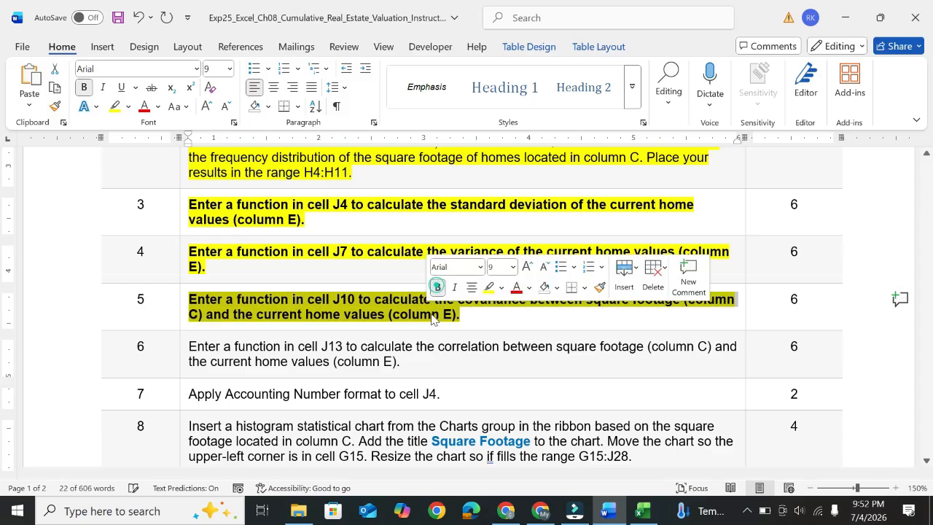
Step: Switch to Excel and enter =COVARIANCE.S(C4:C30,E4:E30) in cell J10 for the covariance of square footage and current home values
click(641, 510)
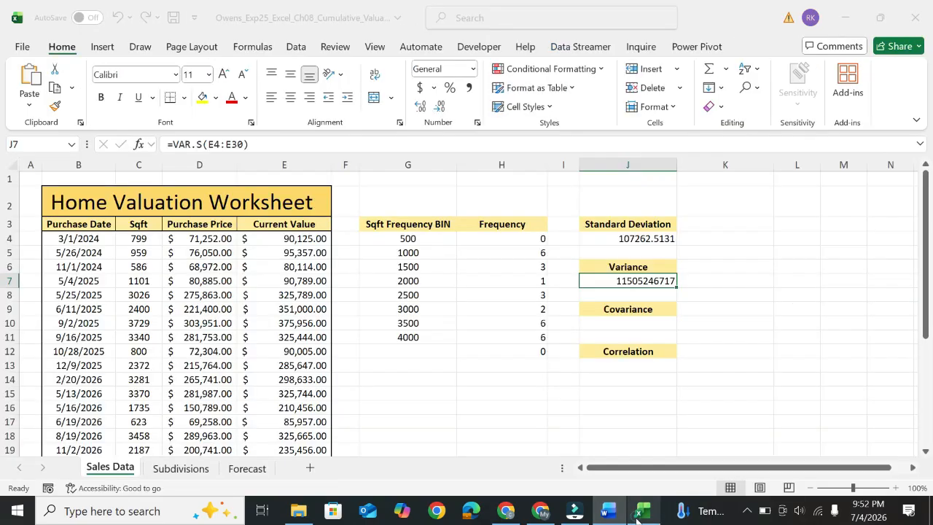
click(603, 324)
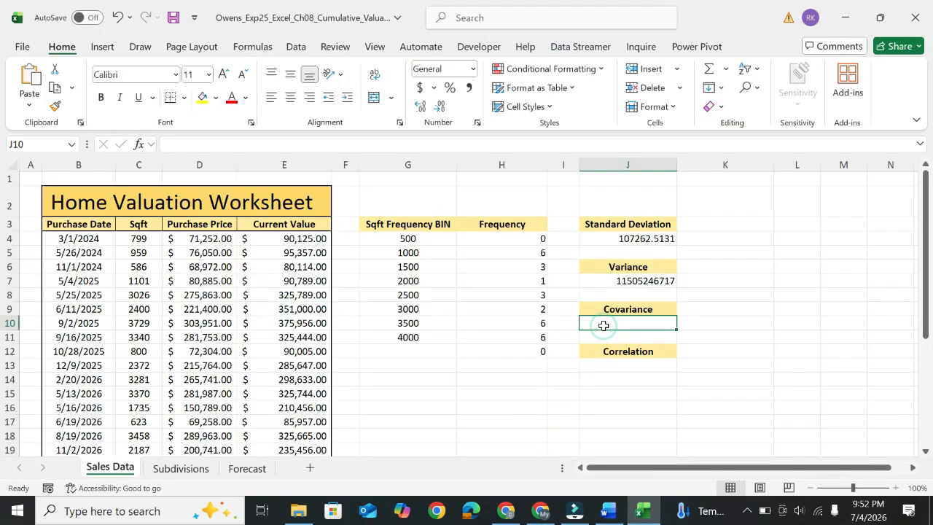
text(=)
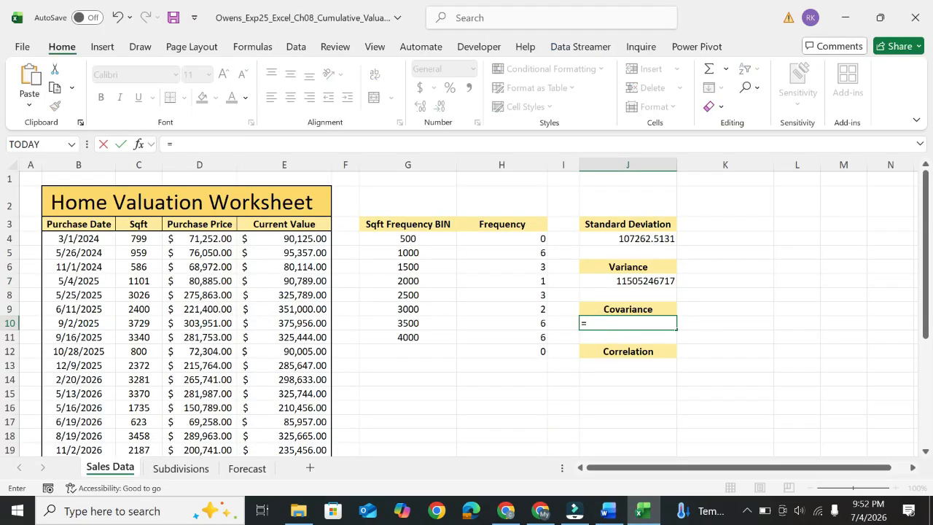
text(cov)
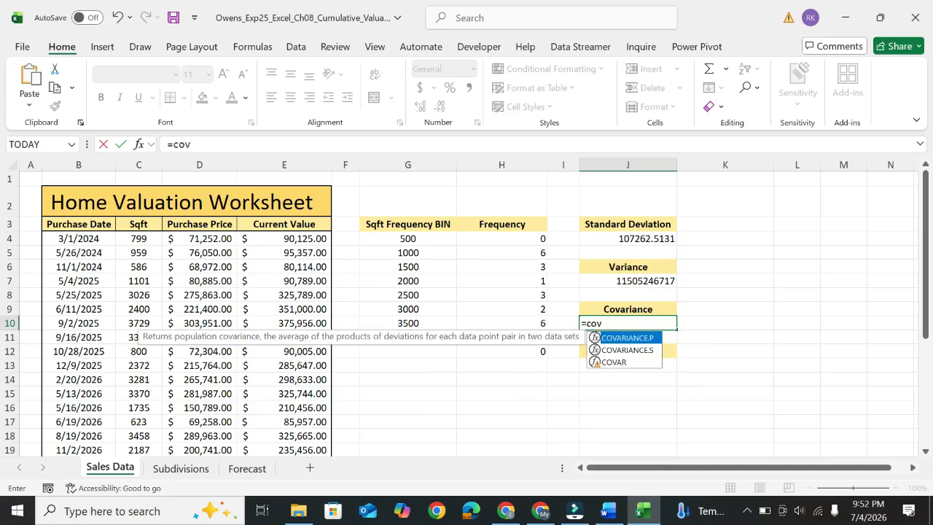
double_click(621, 349)
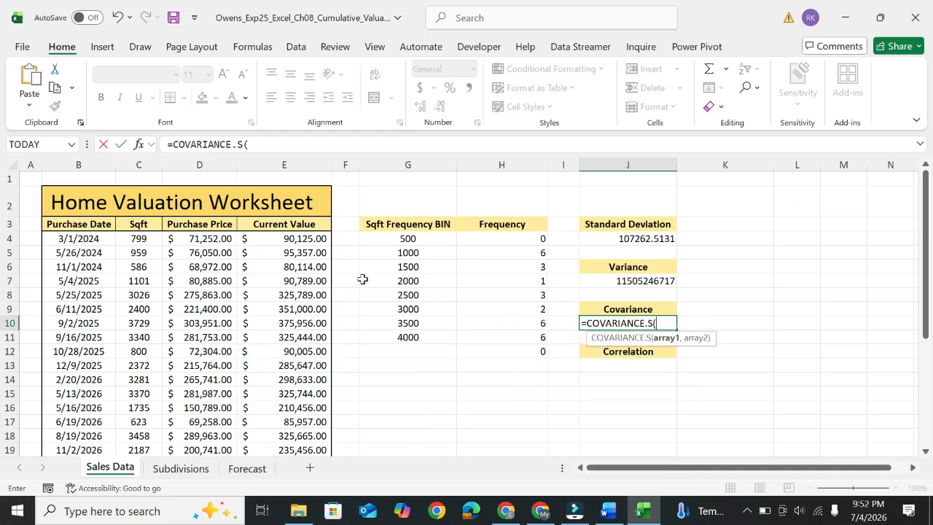
drag(138, 238, 139, 431)
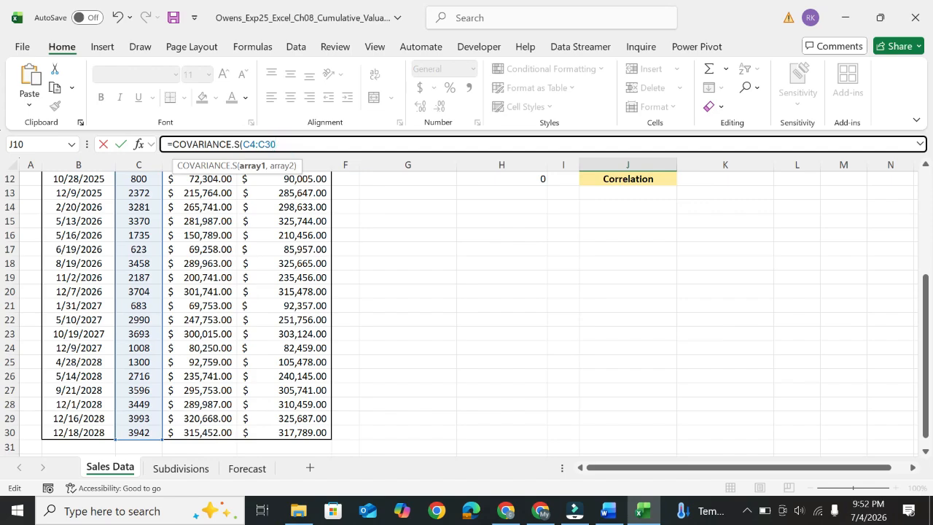
text(,)
scroll(289, 220, up, 4)
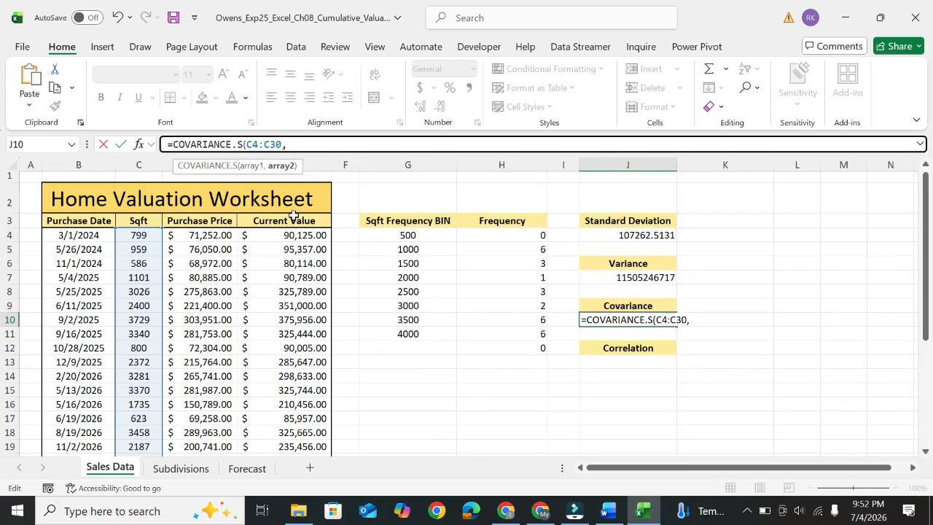
drag(299, 235, 291, 433)
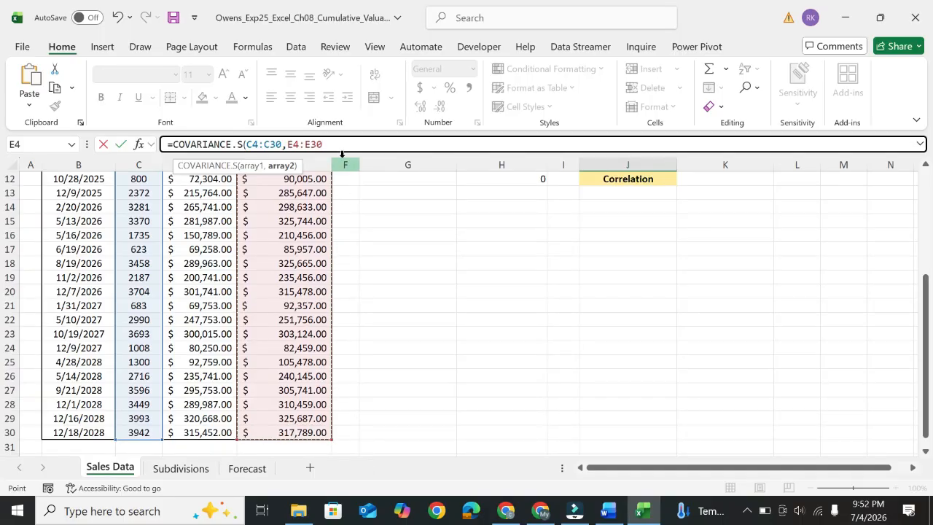
key(Return)
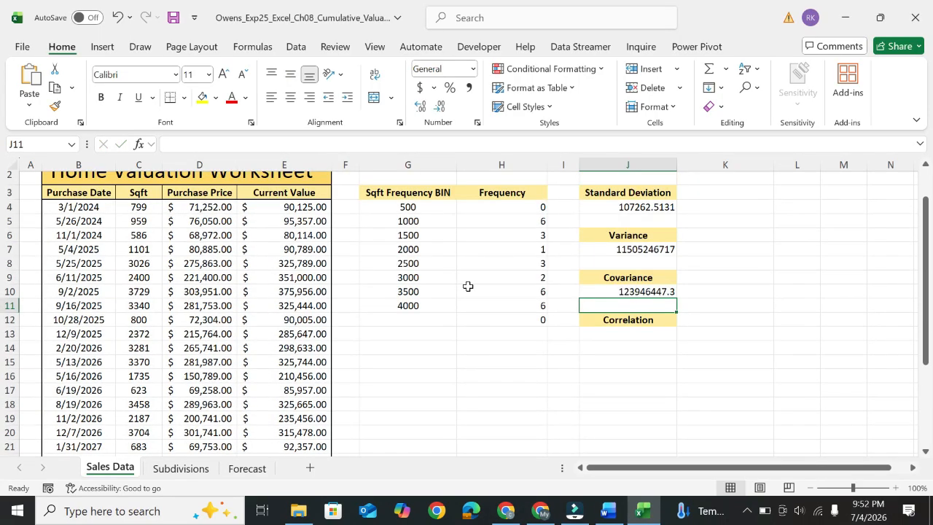
click(656, 293)
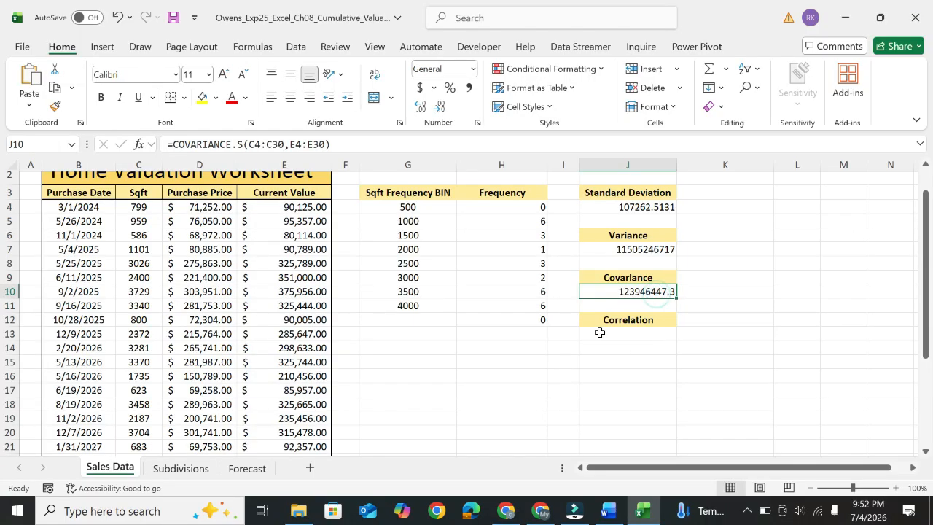
Step: Switch to Word, highlight the step 6 correlation instruction in yellow and read through its text
click(607, 512)
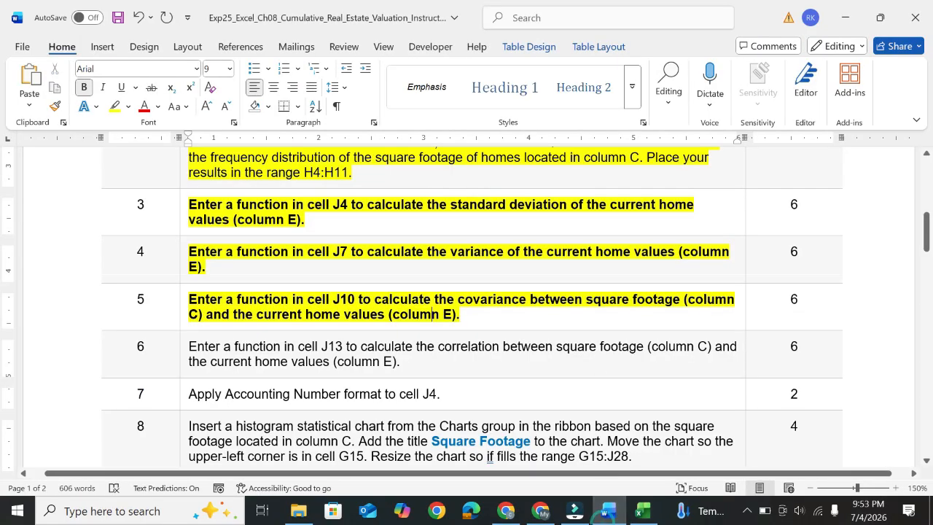
scroll(466, 306, down, 3)
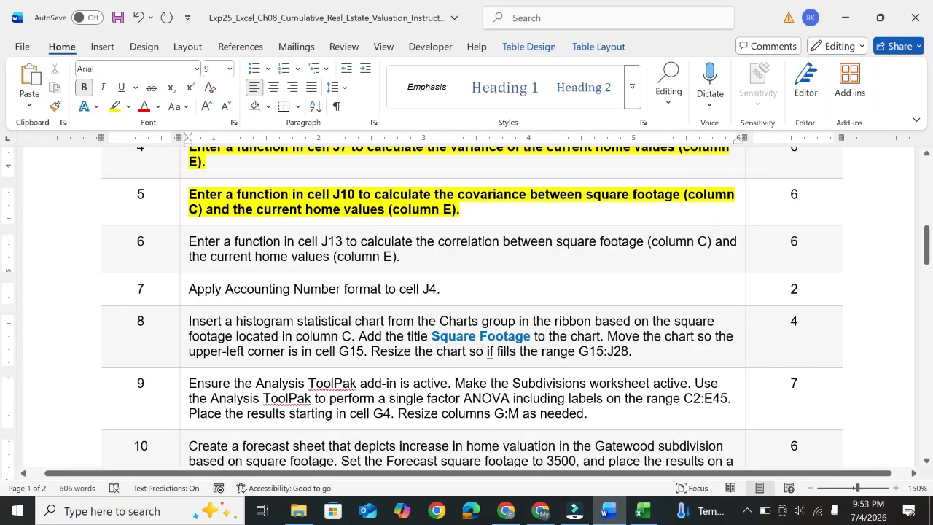
click(183, 248)
click(246, 219)
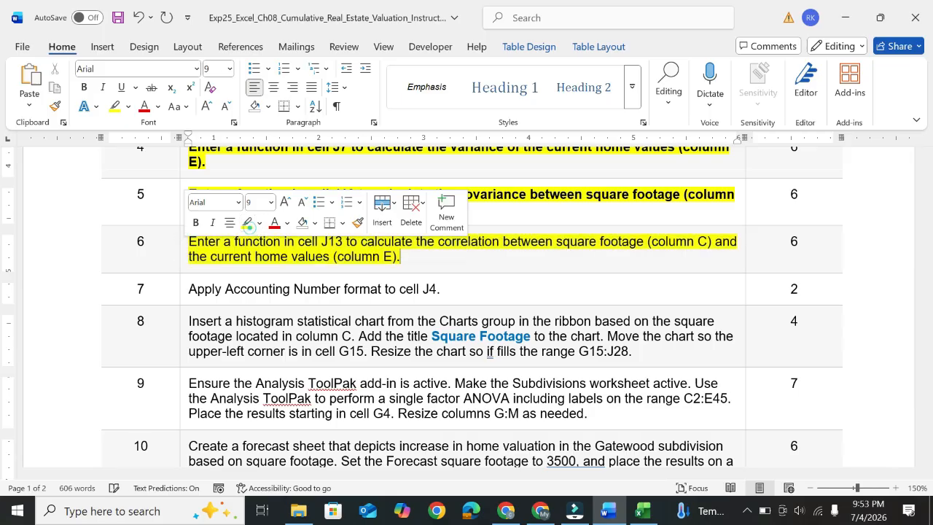
drag(190, 241, 697, 241)
drag(211, 257, 400, 256)
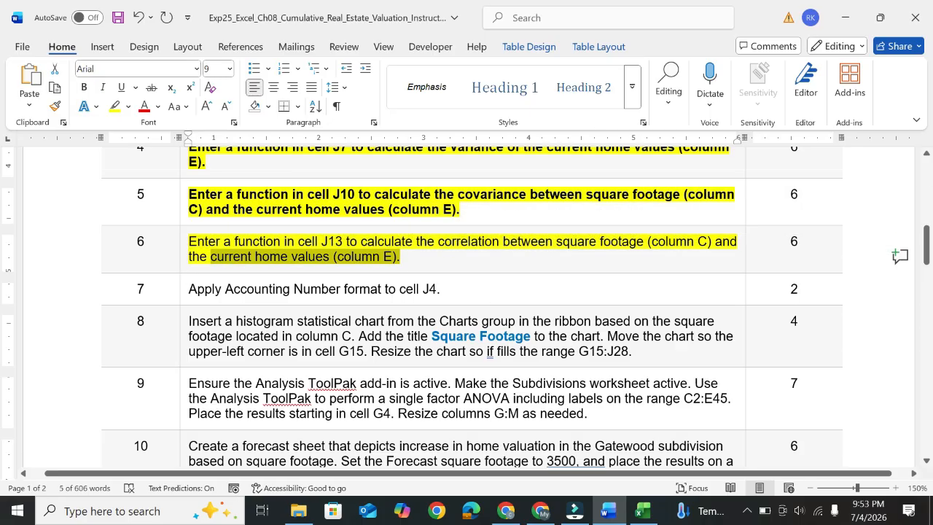
Step: Switch to Excel and enter =CORREL(C4:C30,E4:E30) in cell J13 for the correlation of square footage and current home values
click(645, 515)
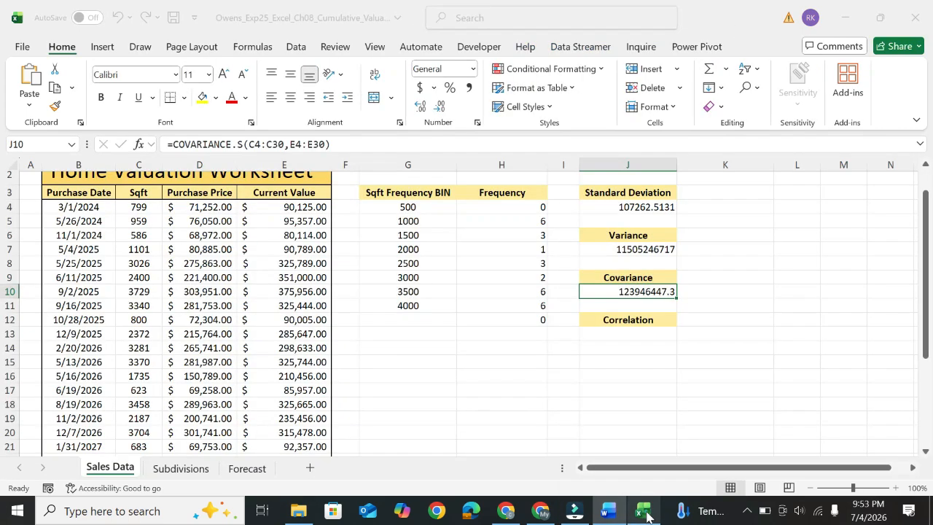
click(621, 337)
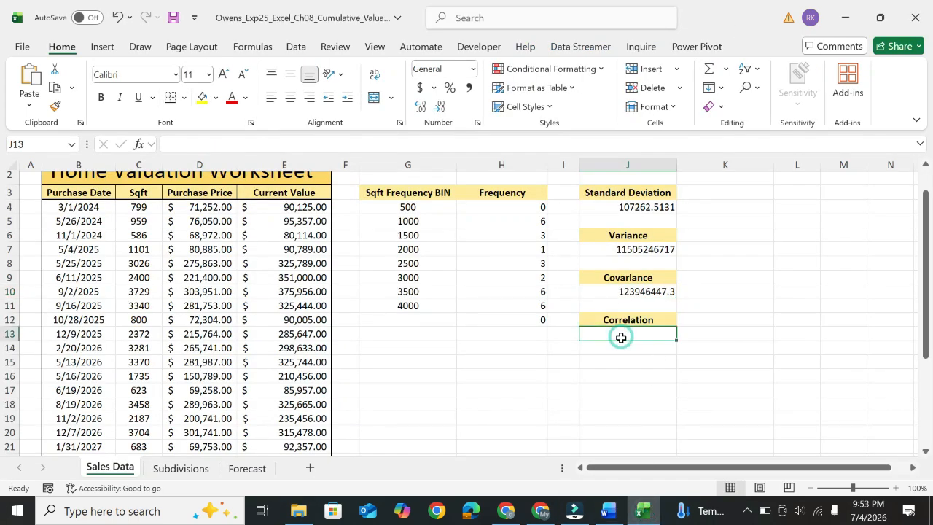
text(=)
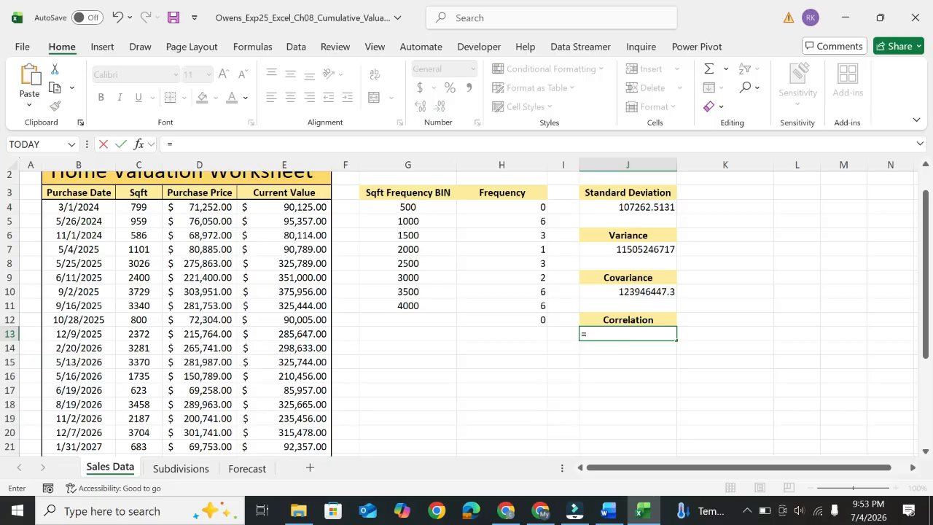
text(co)
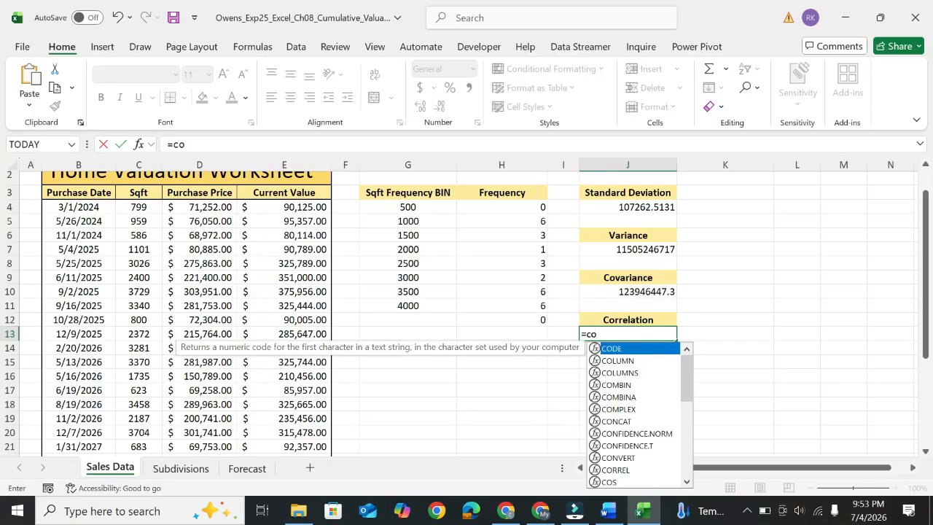
text(r)
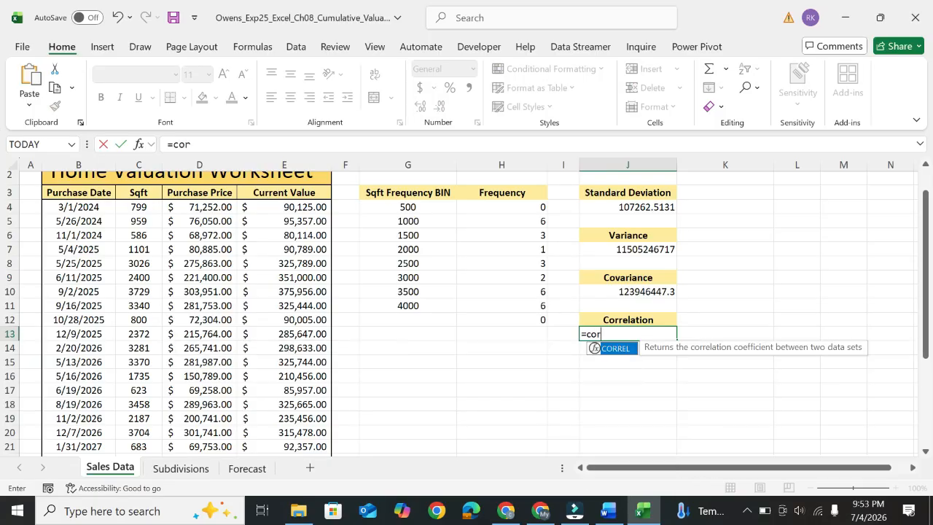
double_click(615, 348)
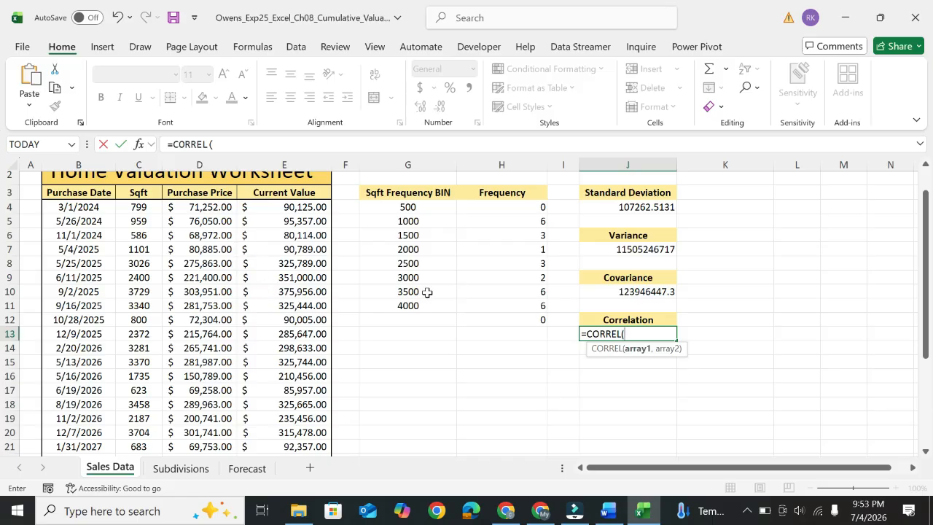
drag(136, 209, 133, 452)
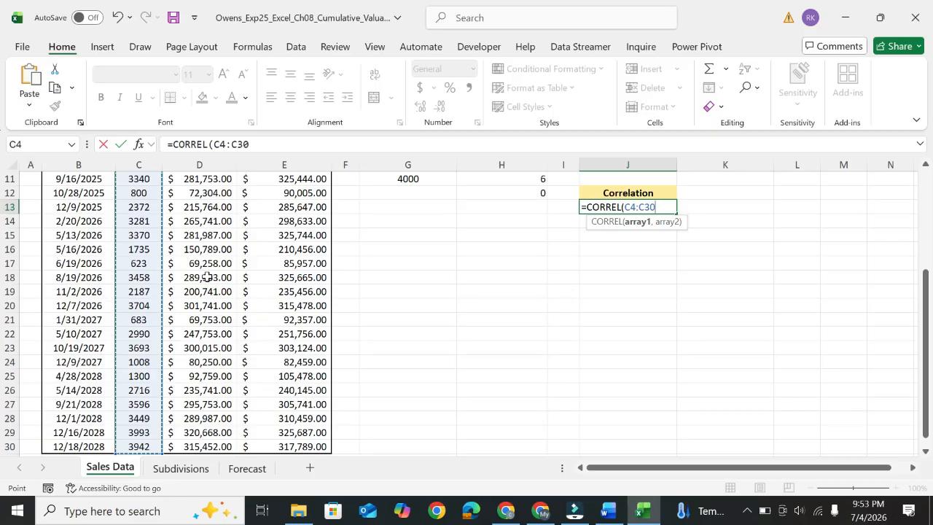
text(,)
scroll(260, 244, up, 3)
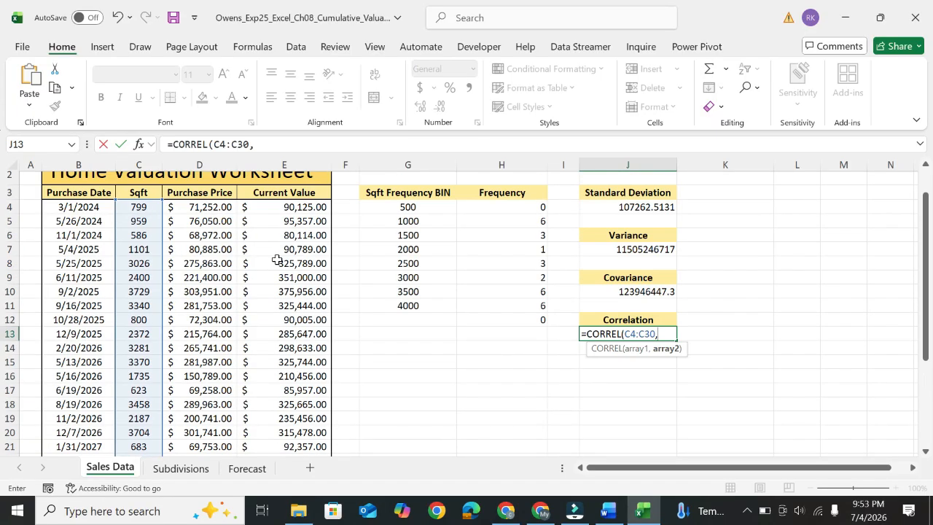
drag(319, 207, 313, 434)
click(300, 144)
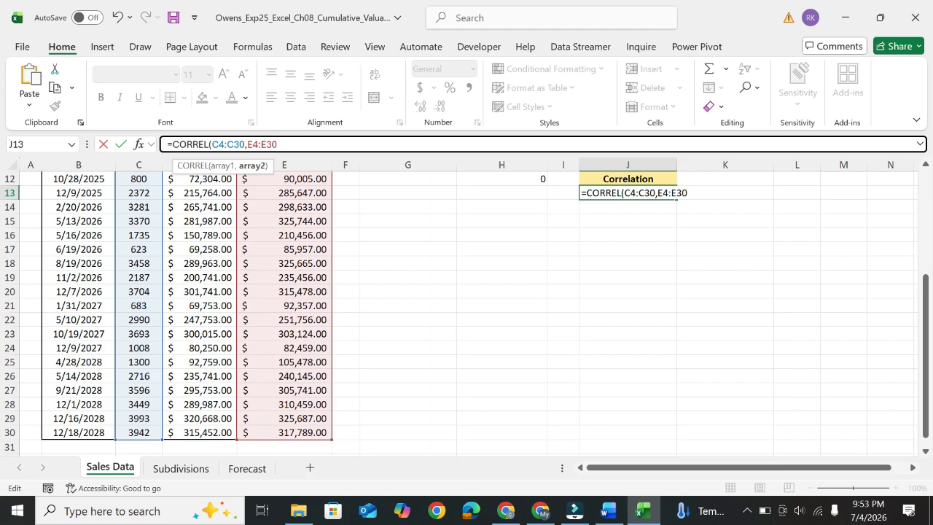
text())
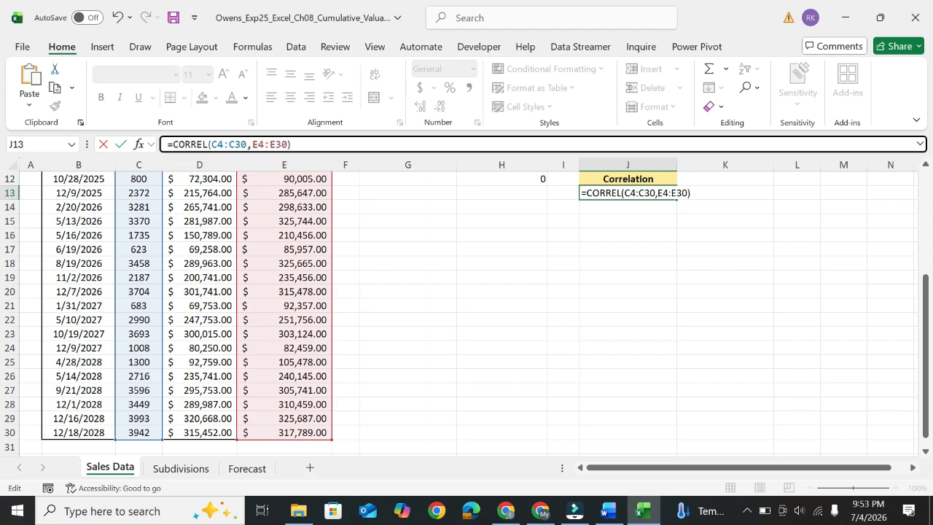
key(Return)
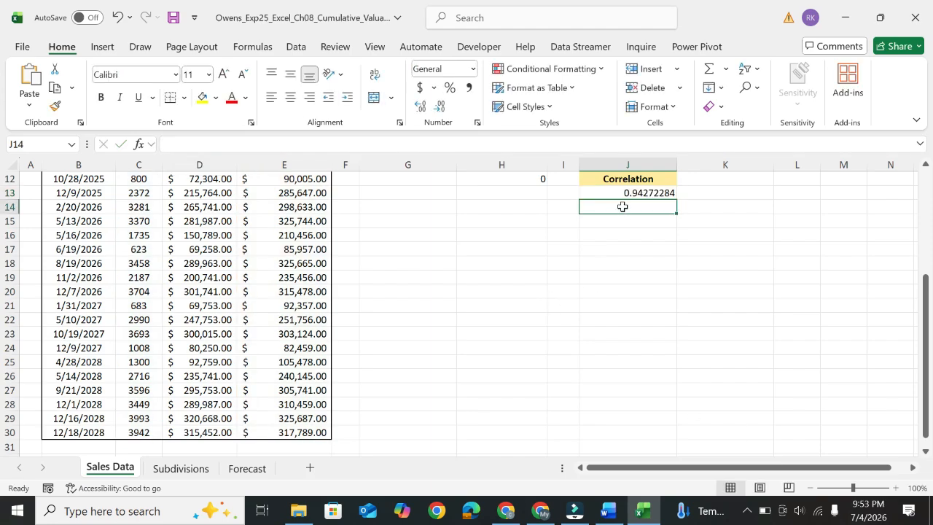
scroll(605, 293, up, 4)
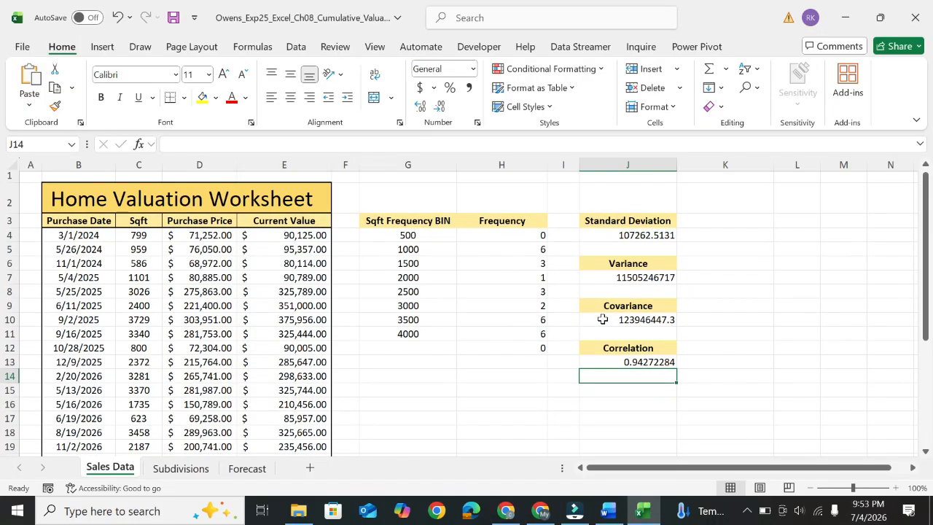
scroll(644, 288, down, 3)
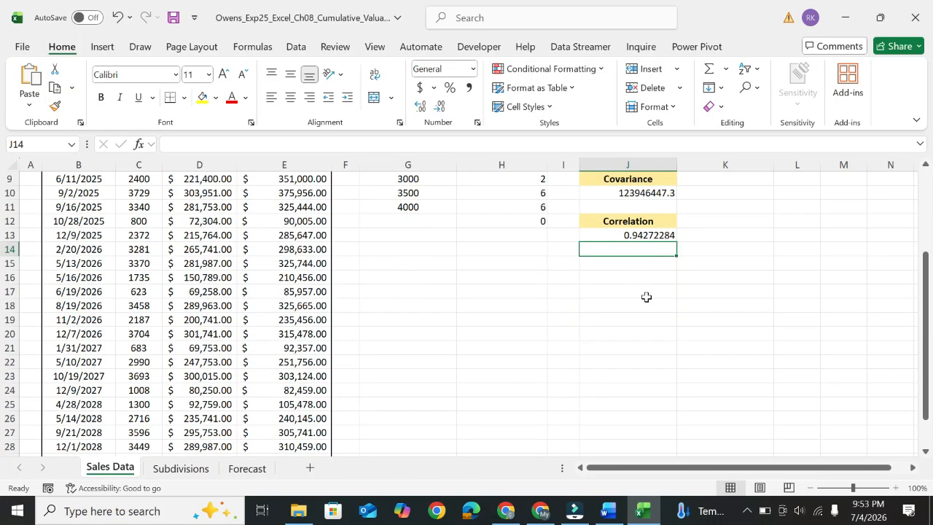
Step: Switch to Word and make the step 7 instruction about the Accounting Number format bold
click(608, 510)
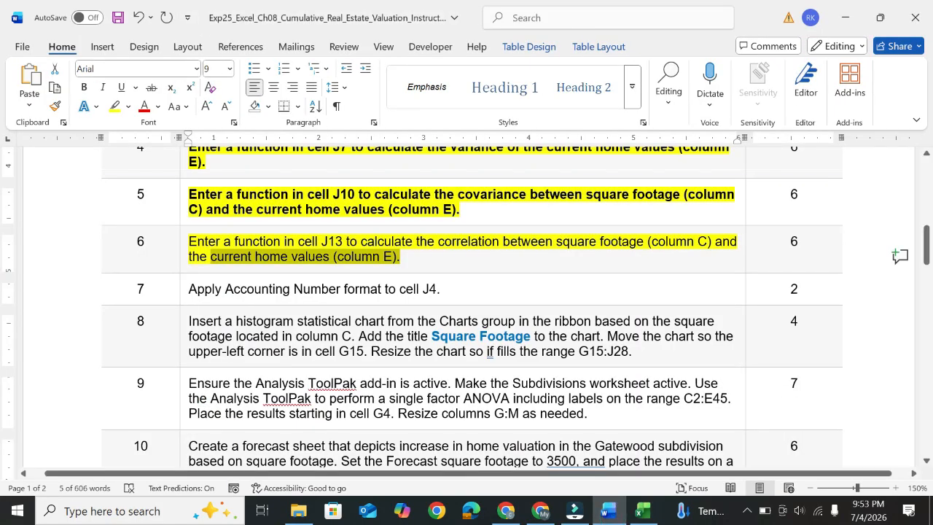
drag(188, 289, 460, 281)
click(453, 270)
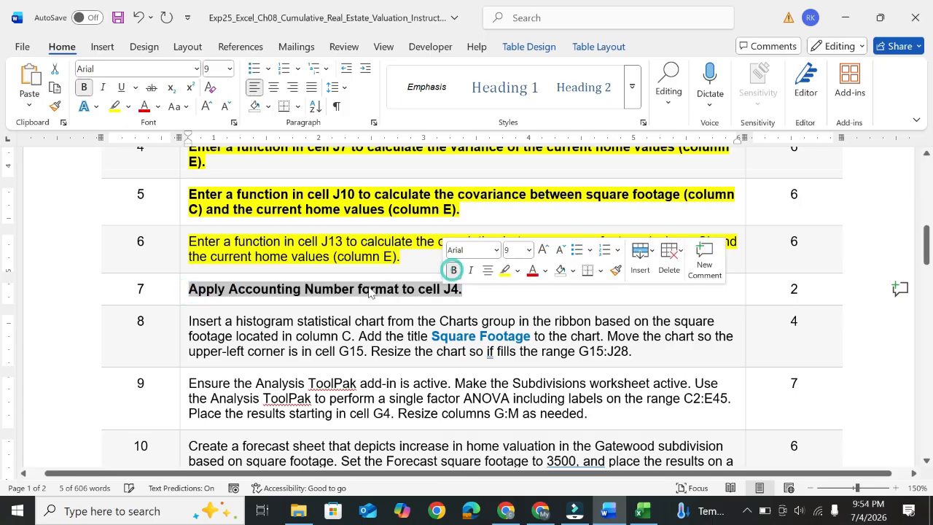
click(246, 293)
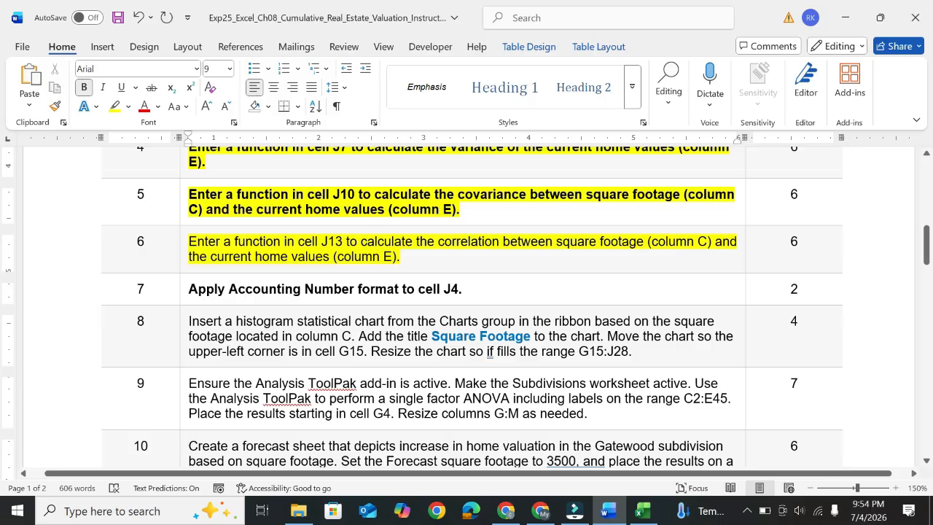
Step: Switch to Excel, apply the Accounting number format to the standard deviation in cell J4, and return to the Word instructions
click(641, 510)
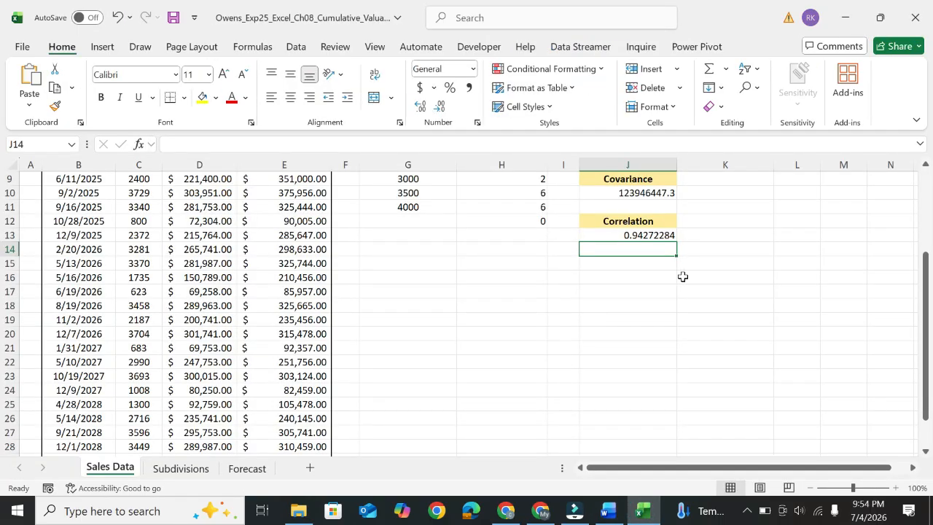
scroll(683, 276, up, 3)
click(662, 239)
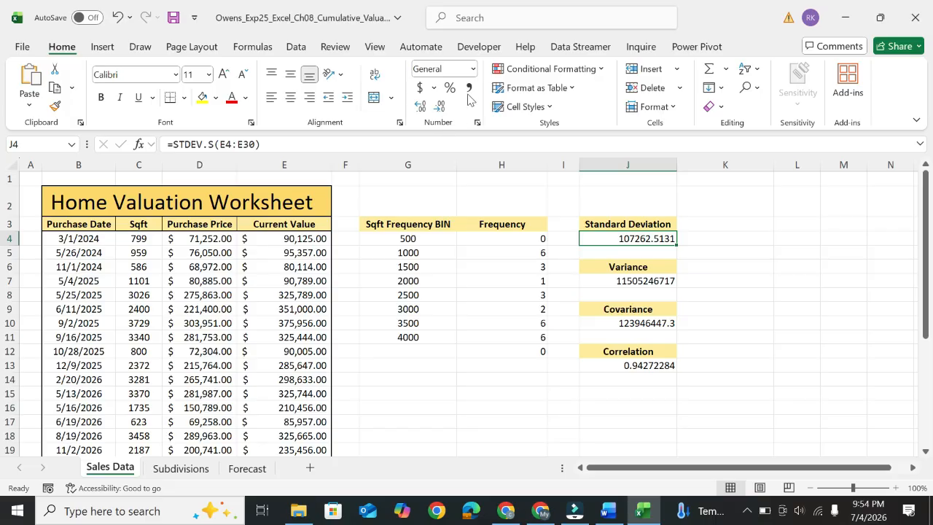
click(473, 70)
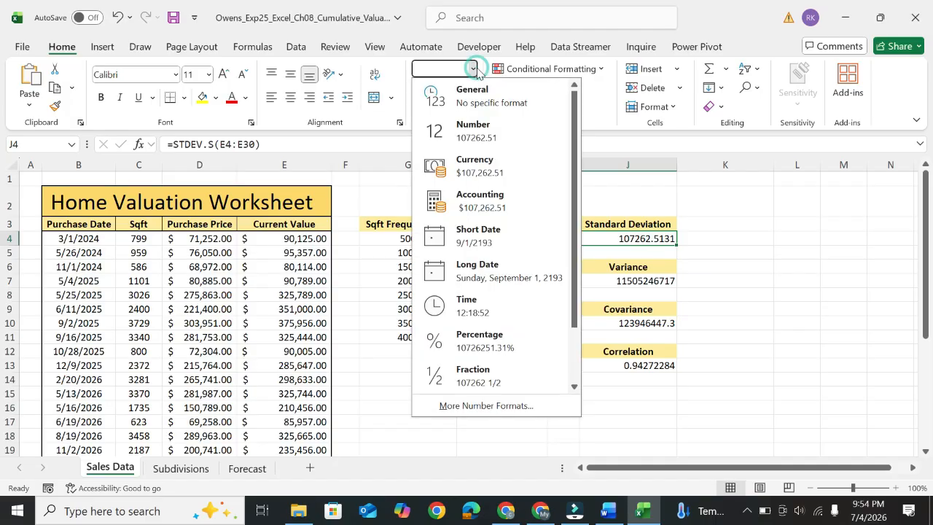
click(470, 202)
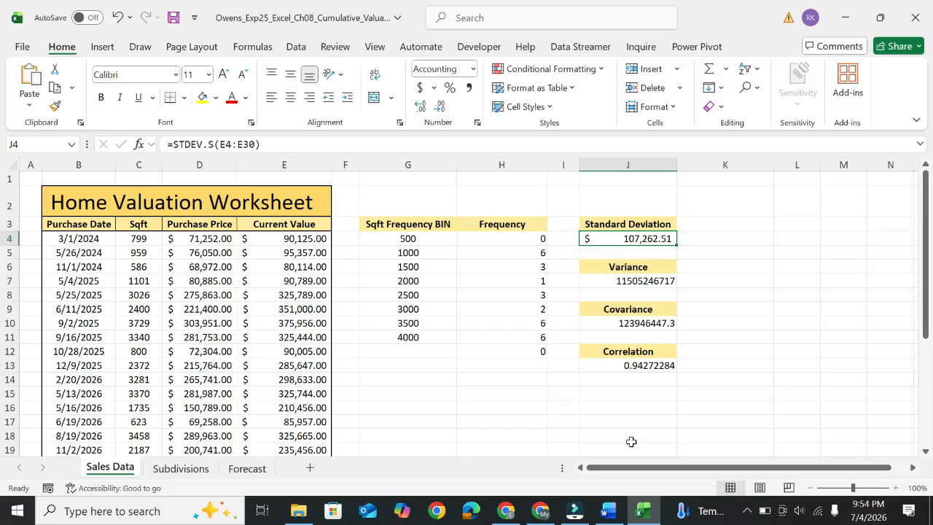
click(607, 510)
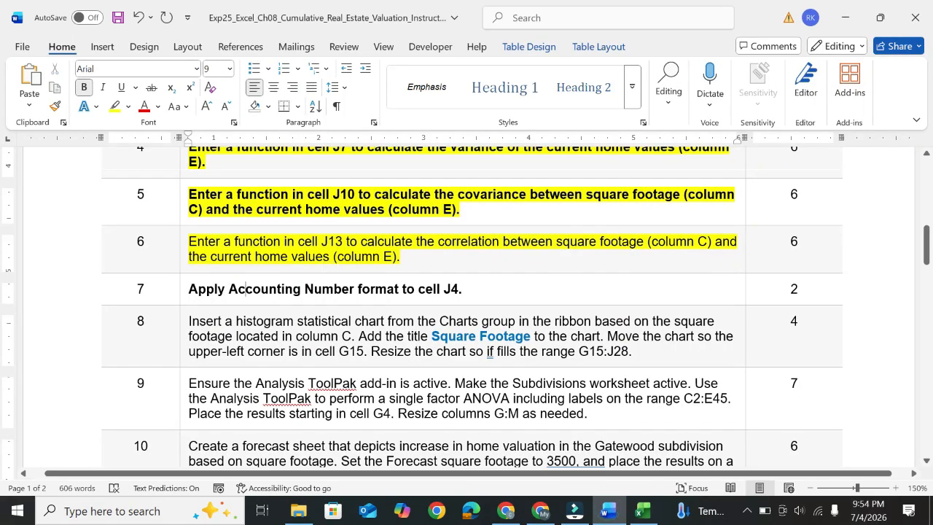
Step: Look through the full project instructions, from the project description to step 19, reviewing the highlighted steps and the remaining steps 8 to 19
scroll(385, 190, down, 4)
scroll(384, 190, up, 5)
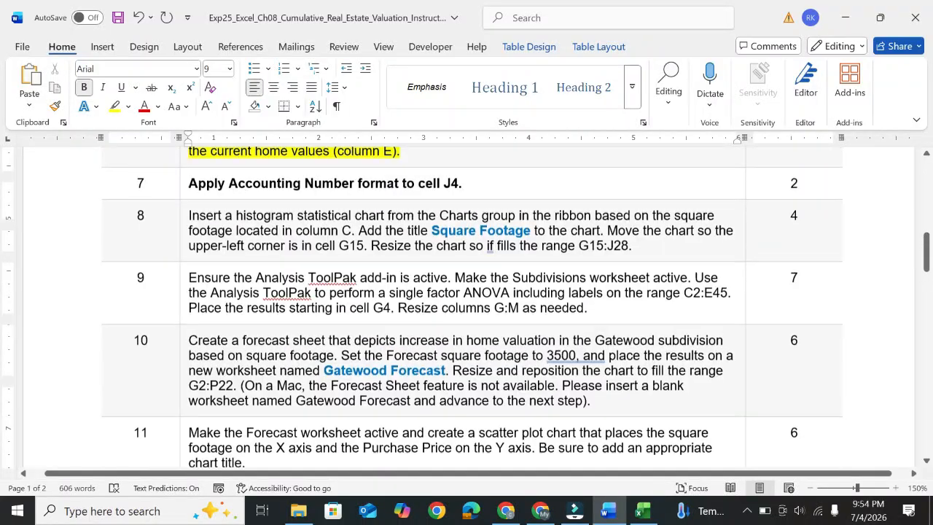
scroll(385, 190, up, 4)
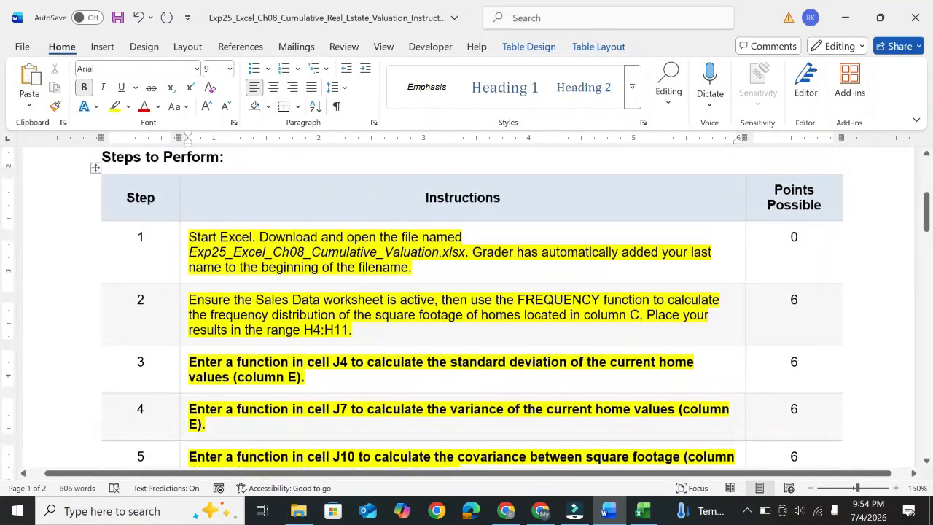
scroll(385, 190, down, 10)
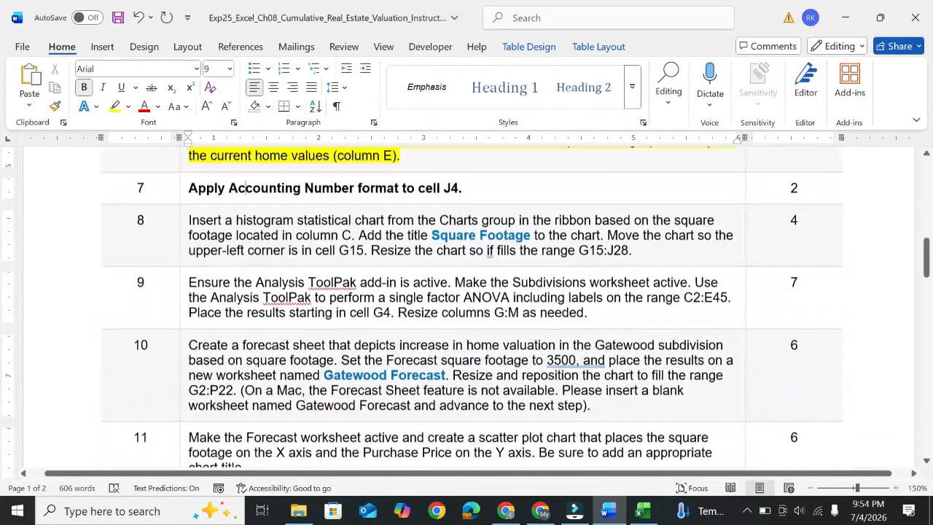
scroll(386, 197, down, 8)
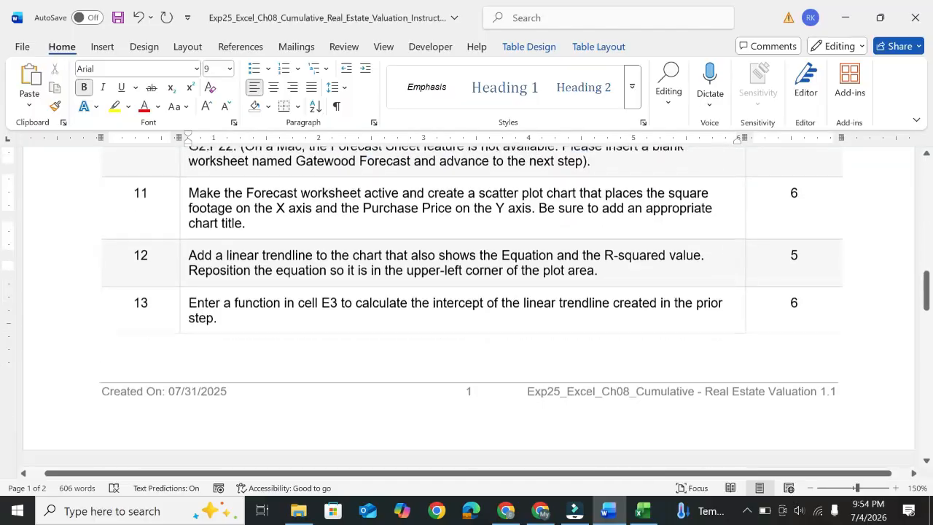
scroll(386, 197, down, 6)
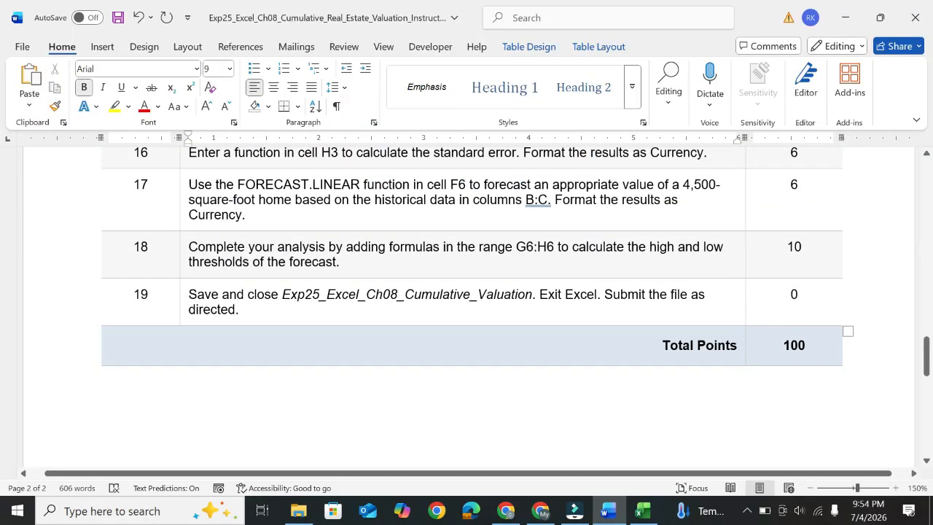
scroll(541, 295, up, 8)
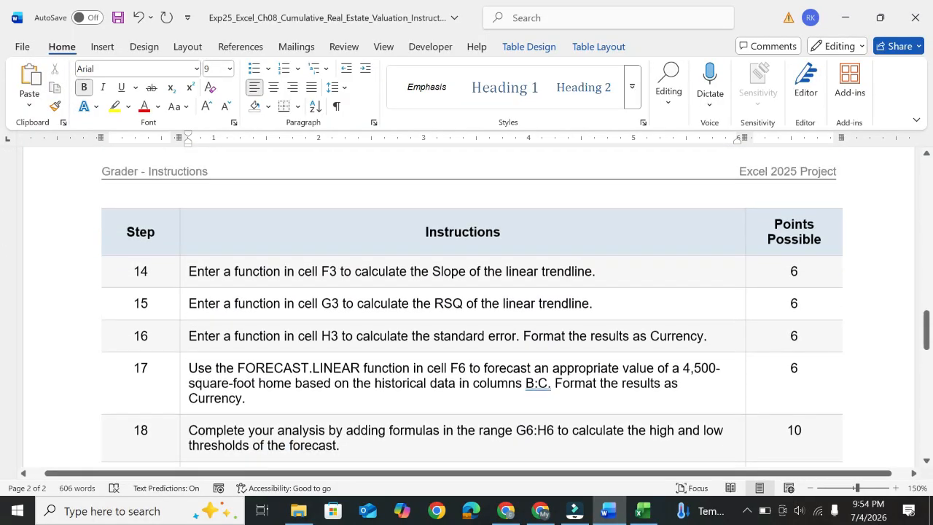
scroll(540, 294, up, 15)
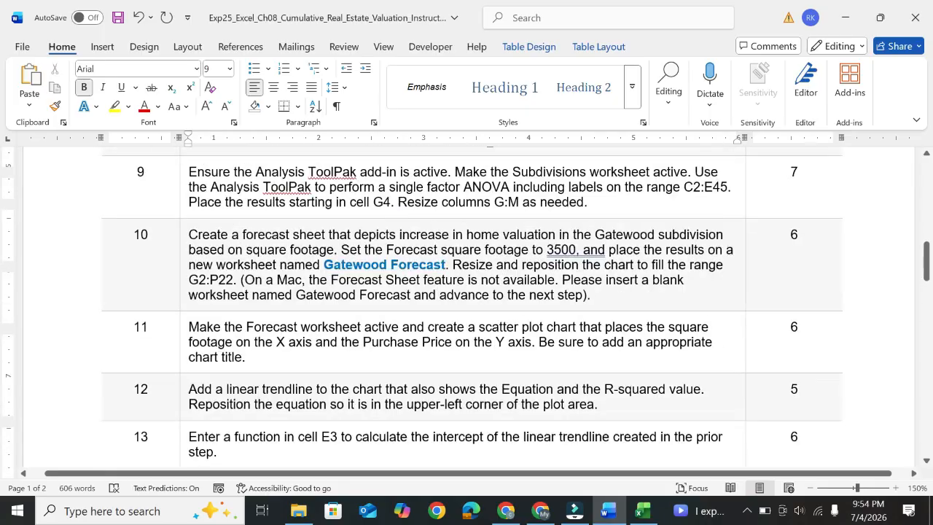
scroll(540, 294, up, 5)
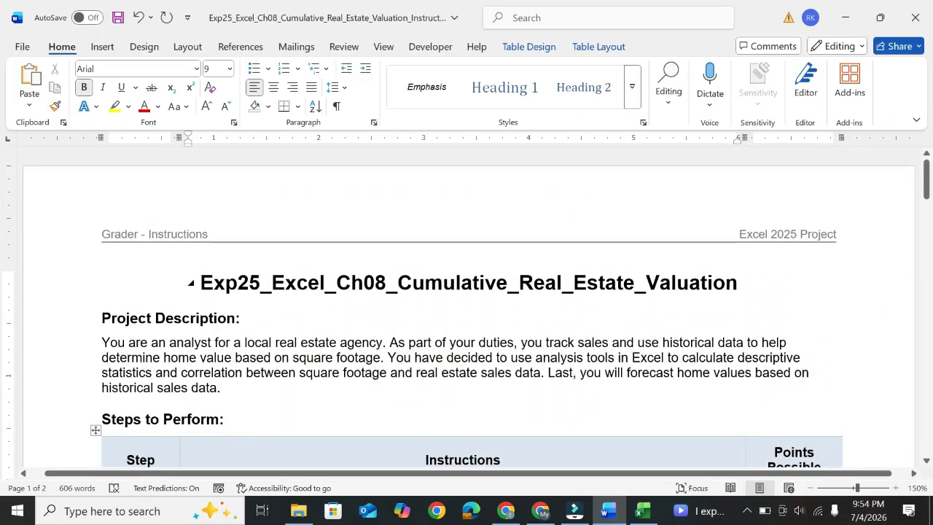
scroll(542, 284, down, 4)
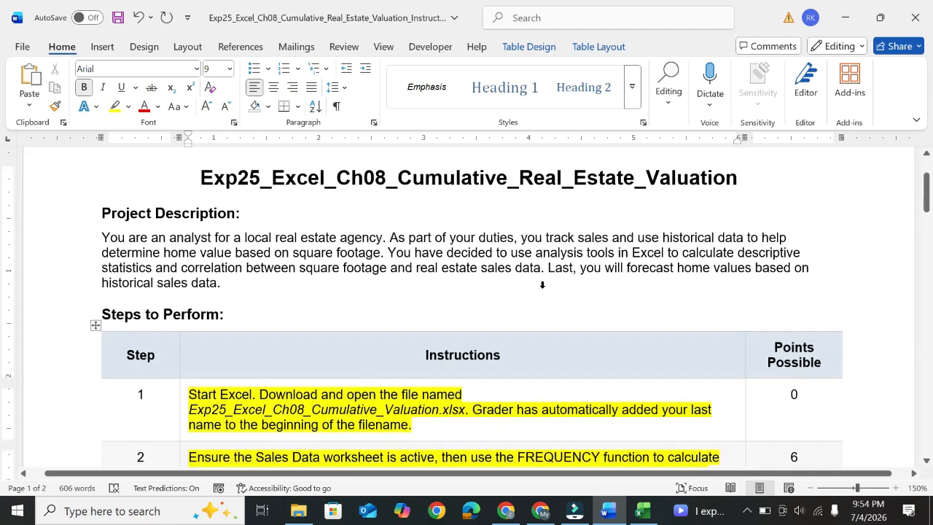
scroll(529, 284, down, 5)
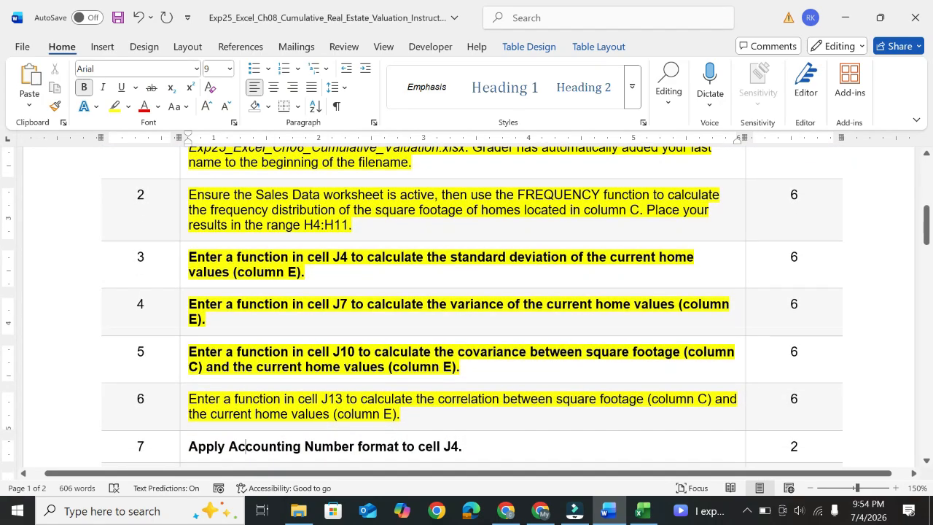
scroll(472, 308, down, 3)
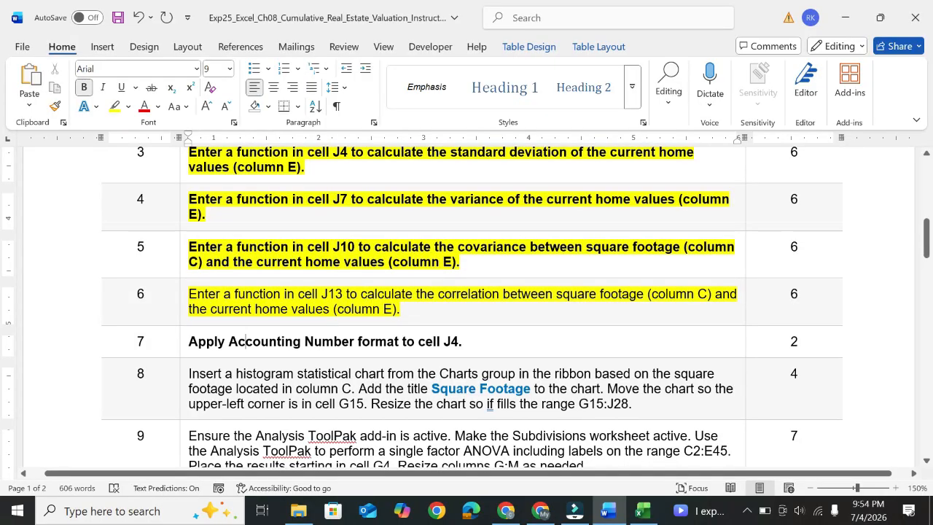
scroll(471, 307, down, 6)
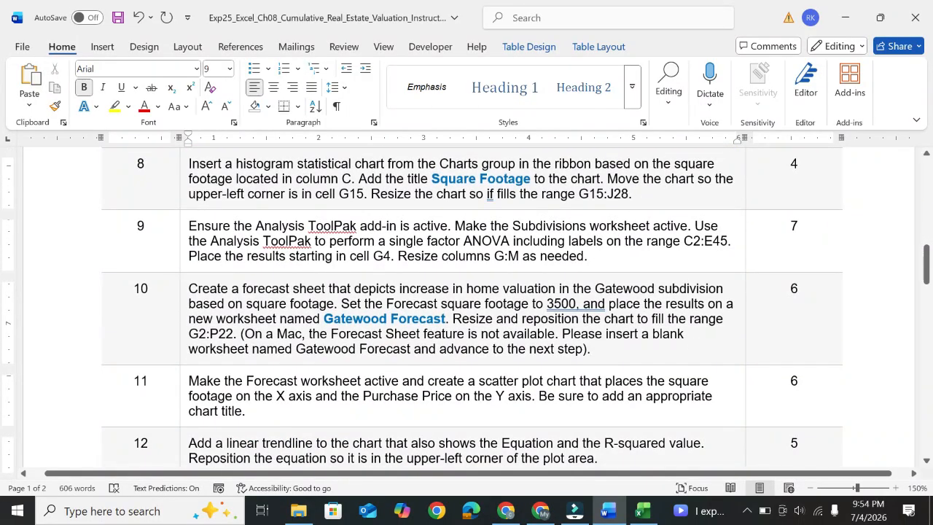
scroll(473, 333, down, 7)
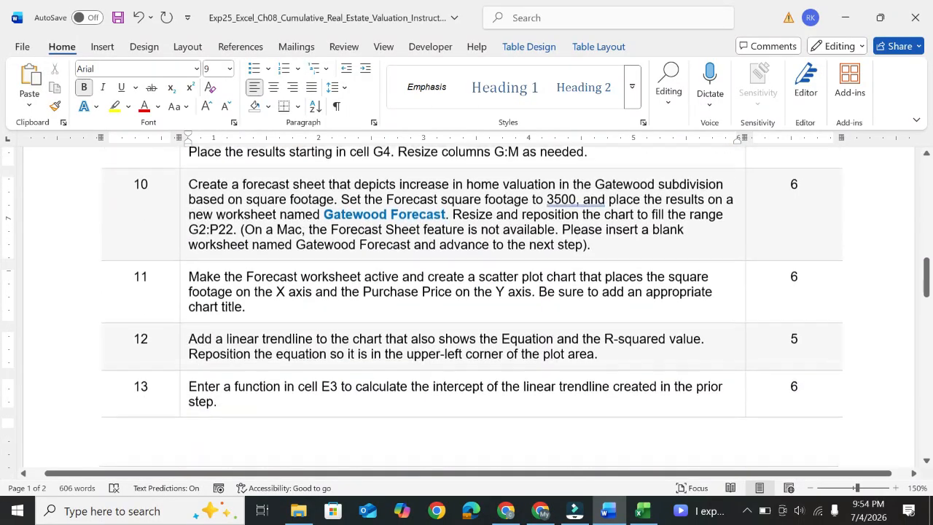
scroll(473, 333, down, 9)
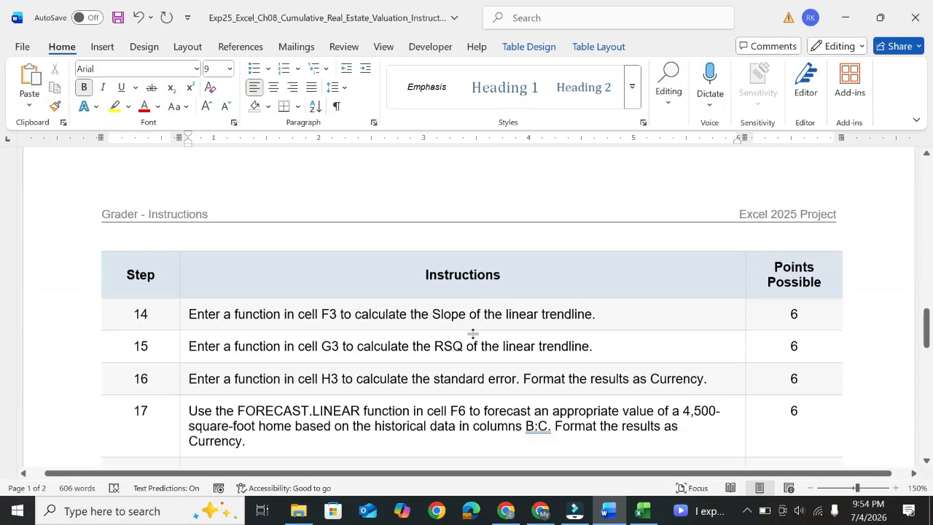
scroll(473, 332, down, 7)
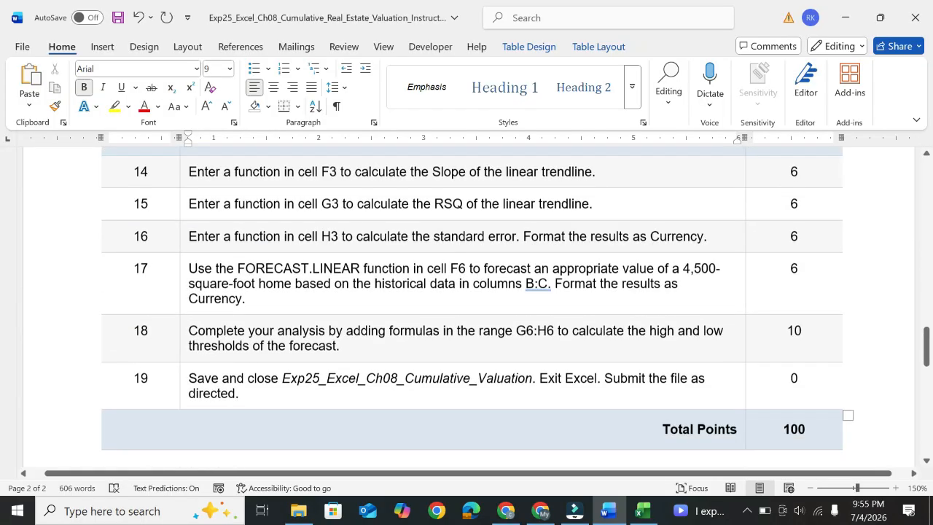